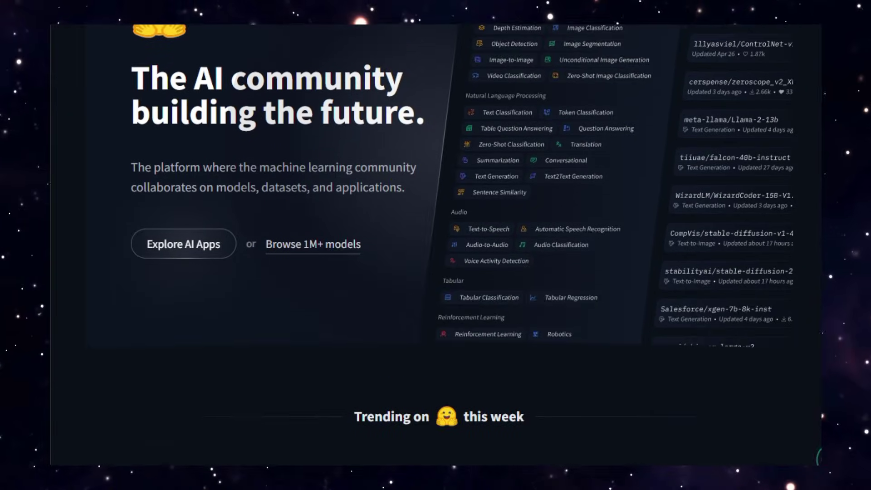
- Scroll past Trending, Compute and Enterprise to the Our Open Source library cards
scroll(436, 245, down, 8)
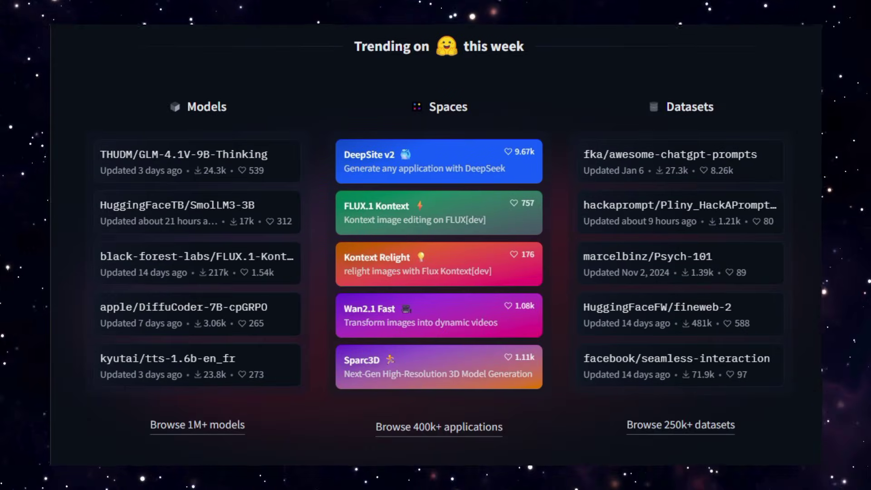
scroll(436, 245, down, 2)
scroll(436, 245, down, 1)
scroll(435, 245, down, 5)
scroll(435, 245, down, 2)
scroll(435, 245, down, 3)
scroll(436, 245, down, 2)
scroll(435, 245, down, 5)
scroll(436, 245, down, 3)
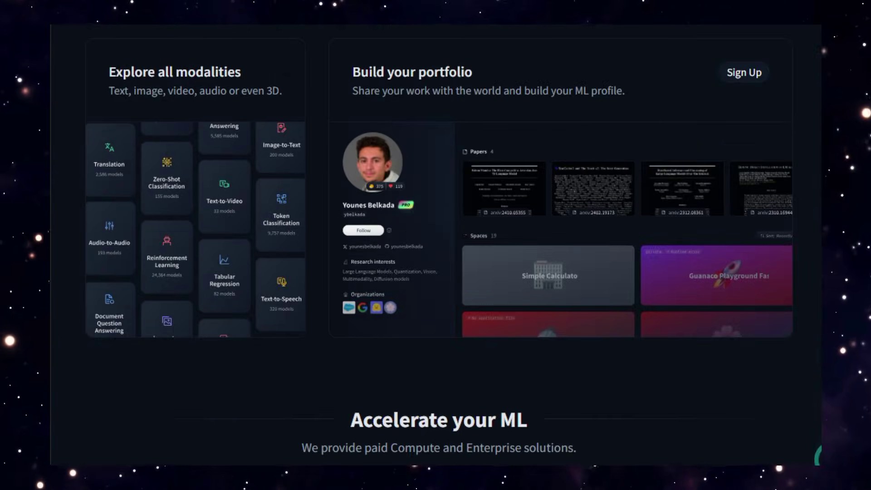
scroll(435, 245, down, 1)
scroll(436, 246, down, 5)
scroll(435, 245, down, 1)
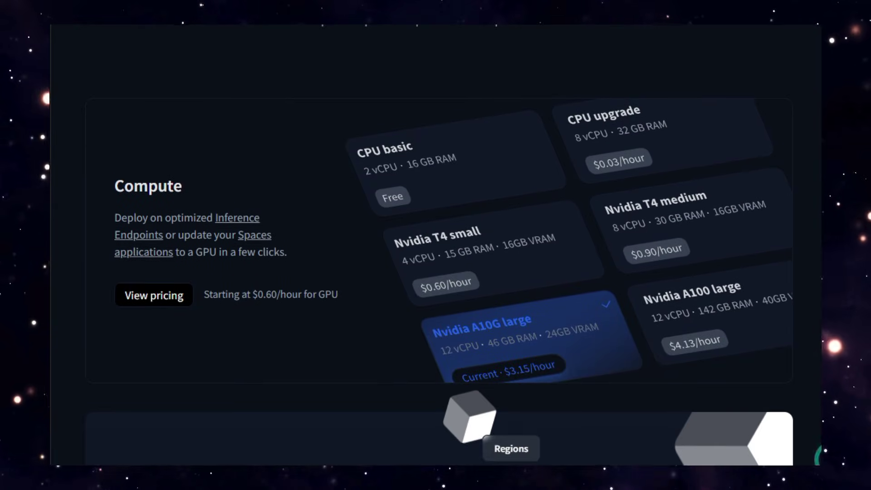
scroll(435, 245, down, 2)
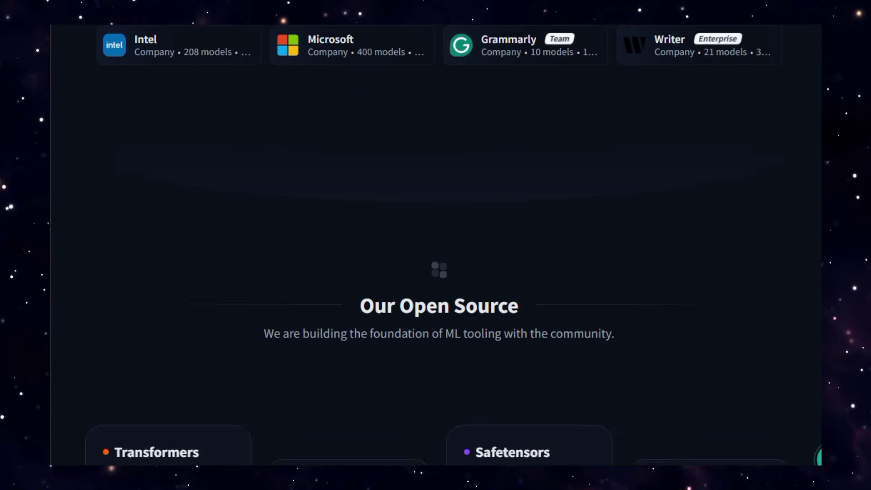
scroll(435, 245, down, 4)
scroll(435, 245, down, 3)
scroll(436, 245, down, 2)
scroll(436, 245, down, 1)
scroll(436, 245, down, 1)
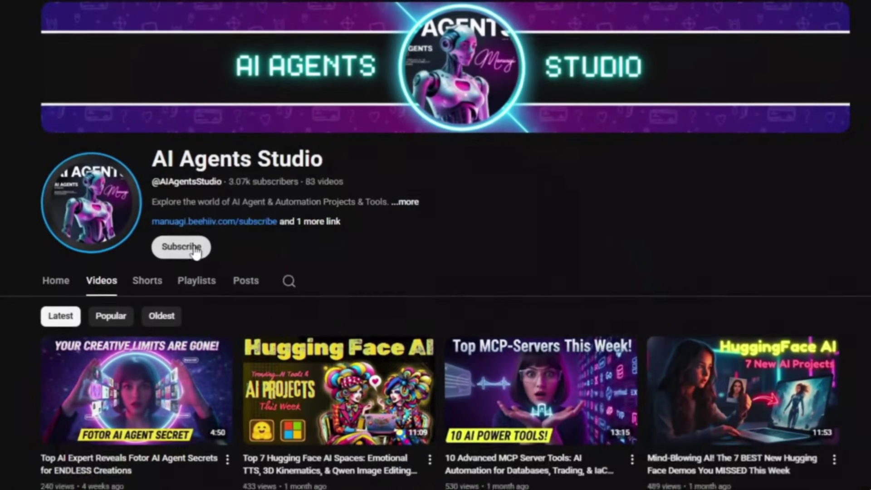
- Hit Subscribe under the AI Agents Studio channel name on YouTube
click(217, 254)
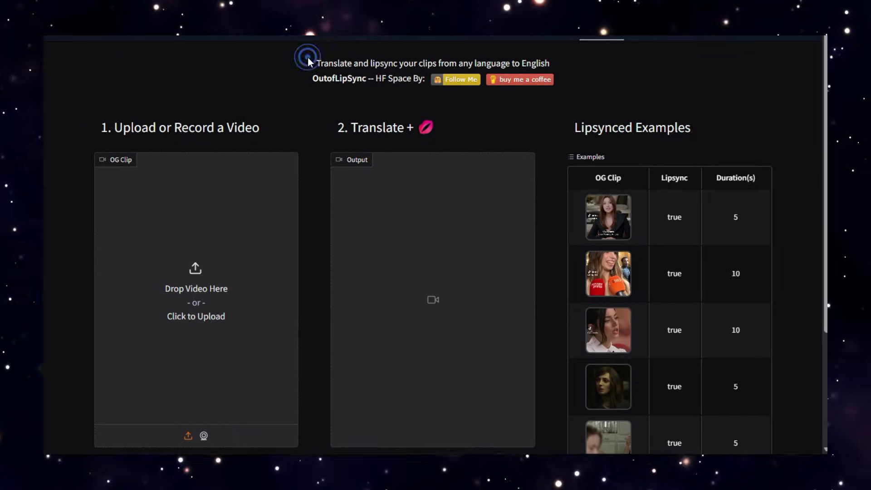
drag(307, 57, 549, 58)
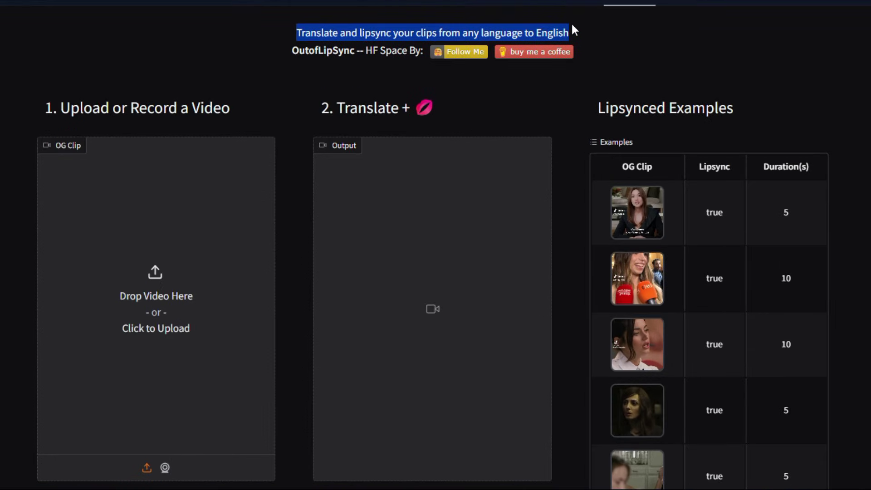
click(572, 31)
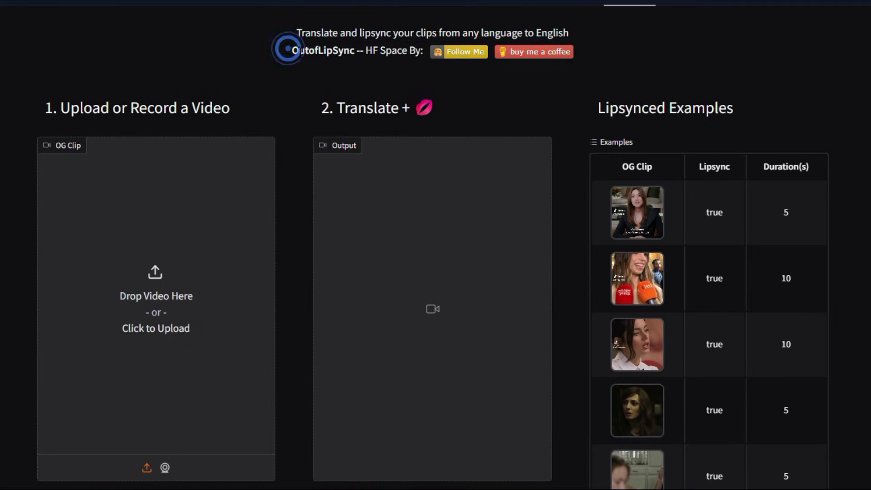
drag(290, 50, 409, 51)
click(409, 79)
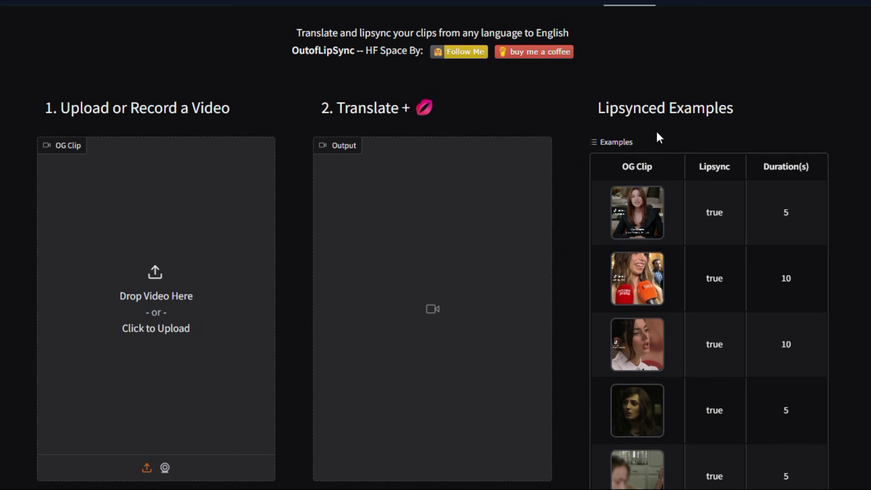
drag(594, 109, 746, 107)
click(745, 106)
scroll(735, 203, down, 2)
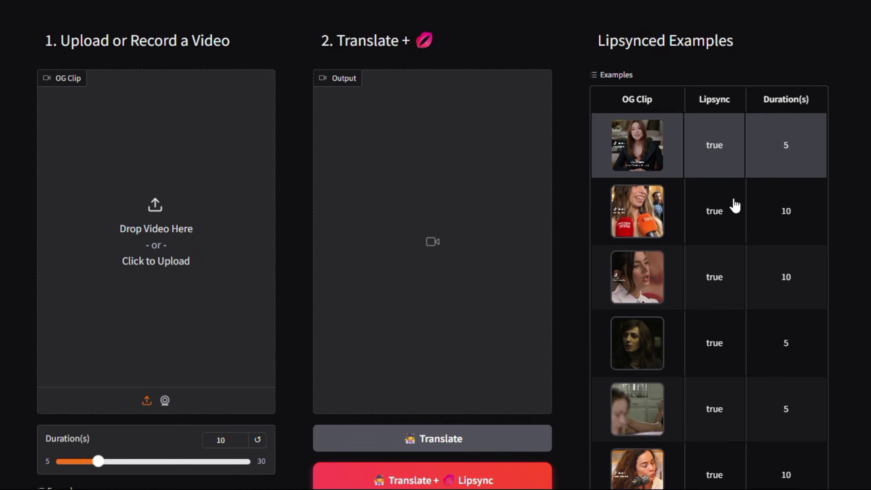
scroll(735, 202, down, 3)
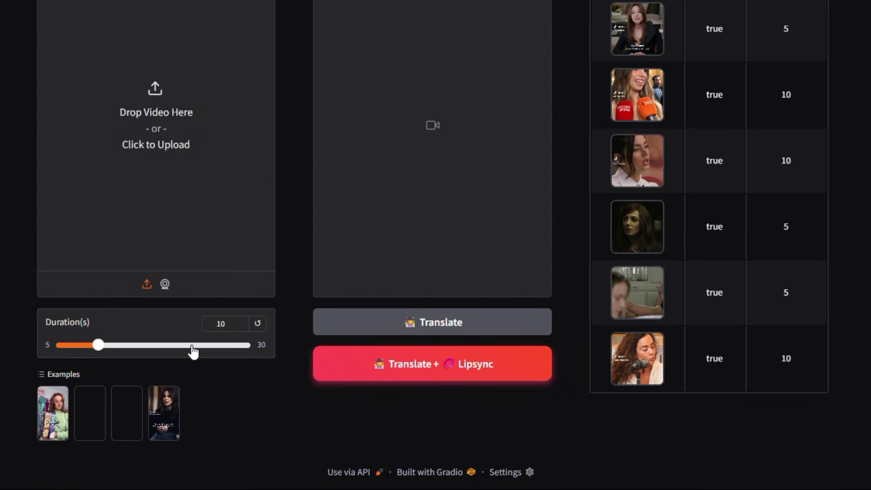
scroll(667, 404, up, 3)
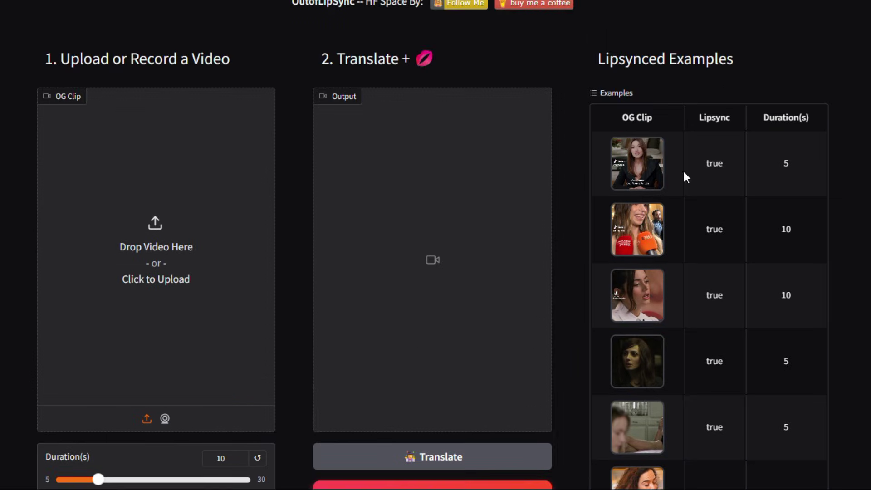
scroll(683, 177, up, 1)
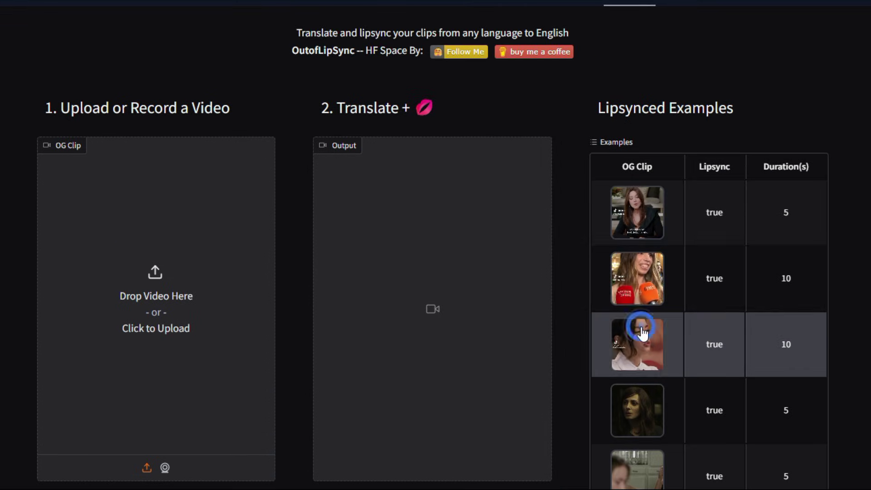
- Load the third Lipsynced Examples clip and preview the original OG Clip
click(635, 345)
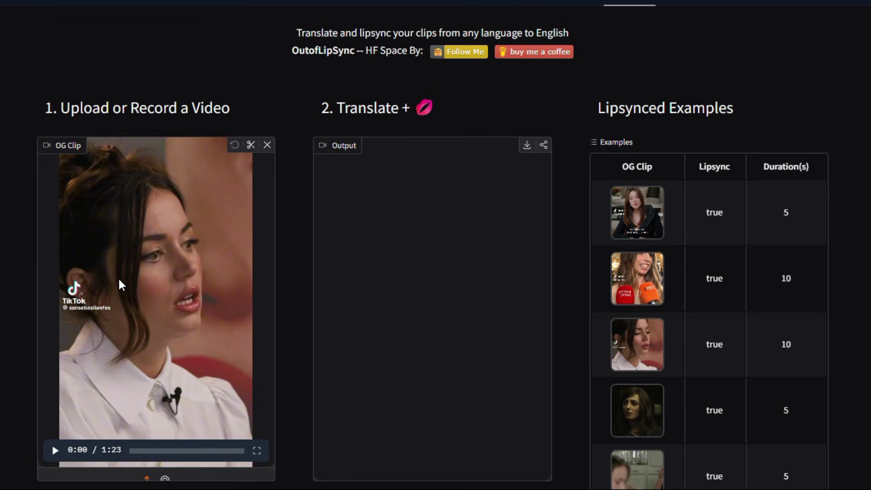
scroll(119, 279, down, 2)
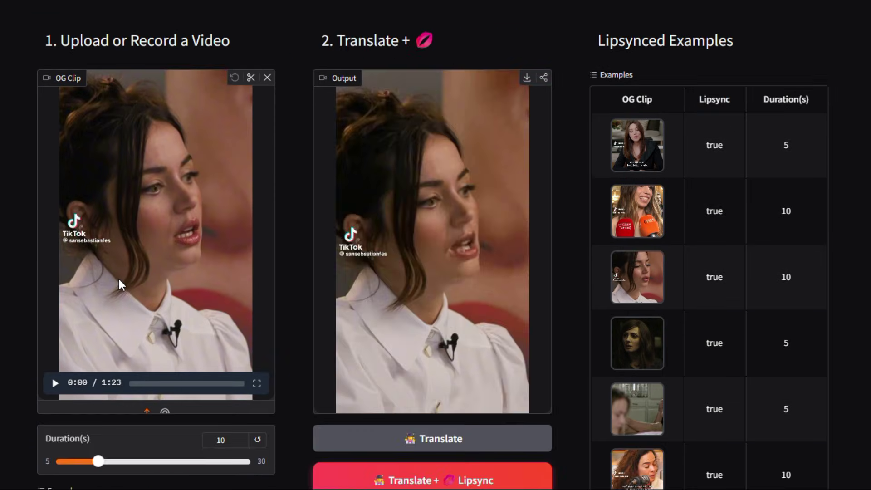
click(55, 384)
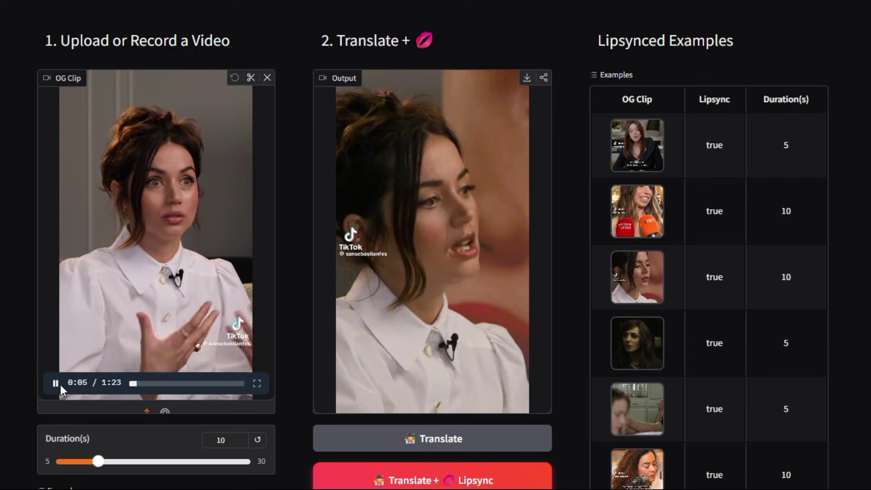
click(59, 385)
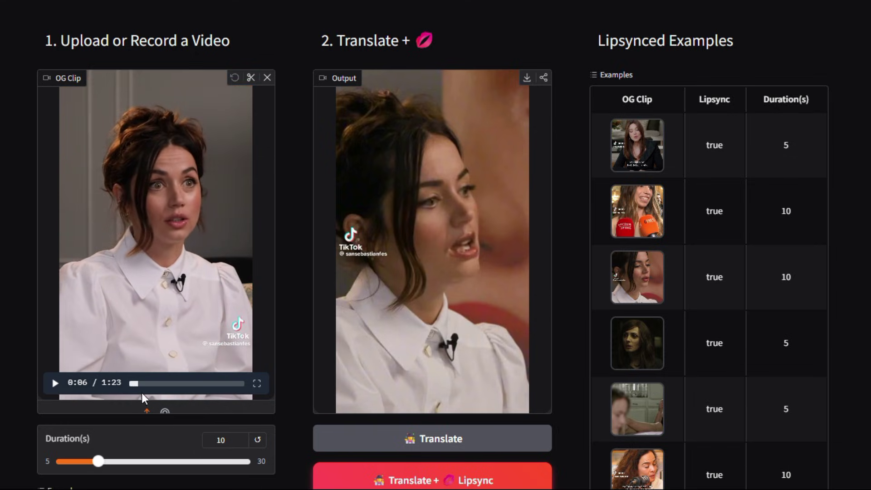
- Translate the clip to English and play the 10-second lip-synced output video
click(468, 447)
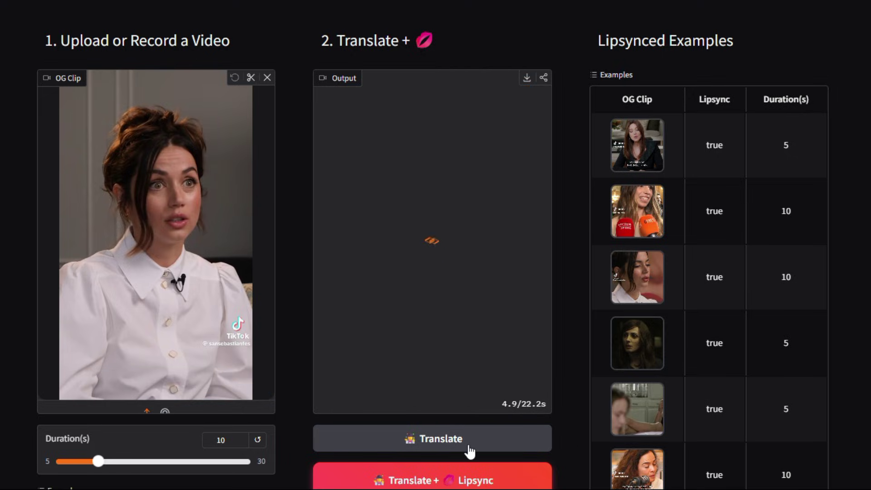
scroll(470, 451, down, 2)
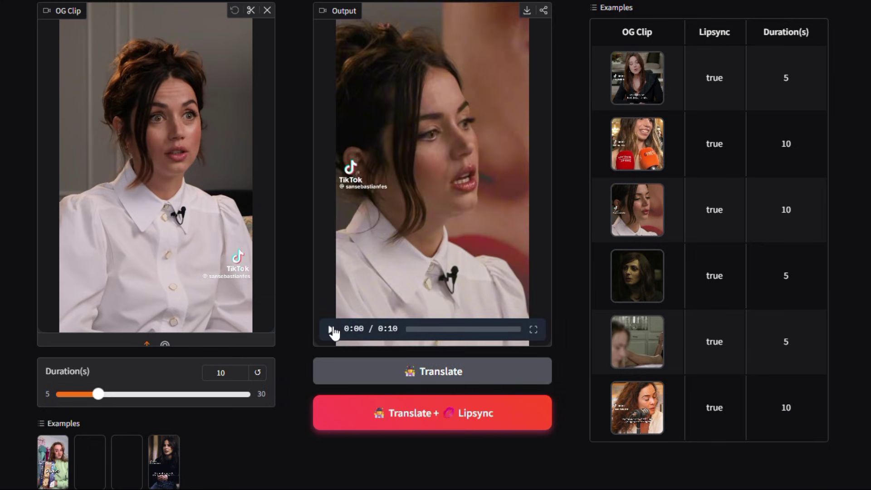
click(331, 330)
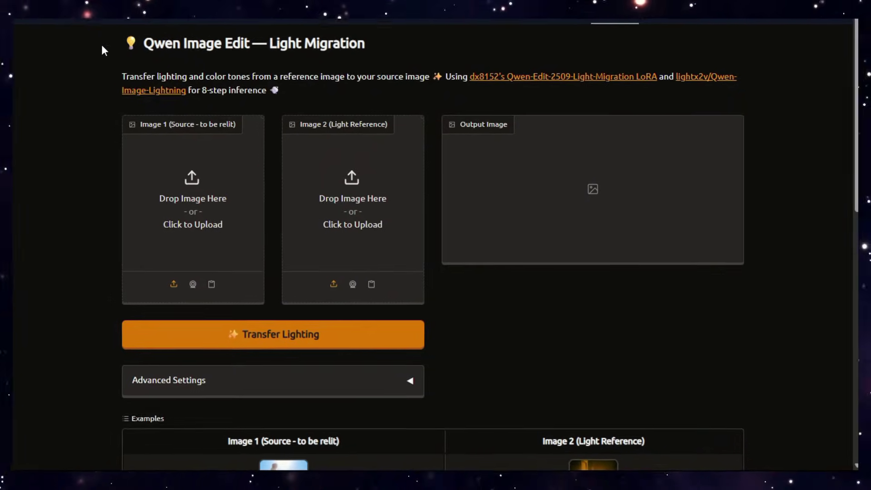
drag(161, 62, 372, 62)
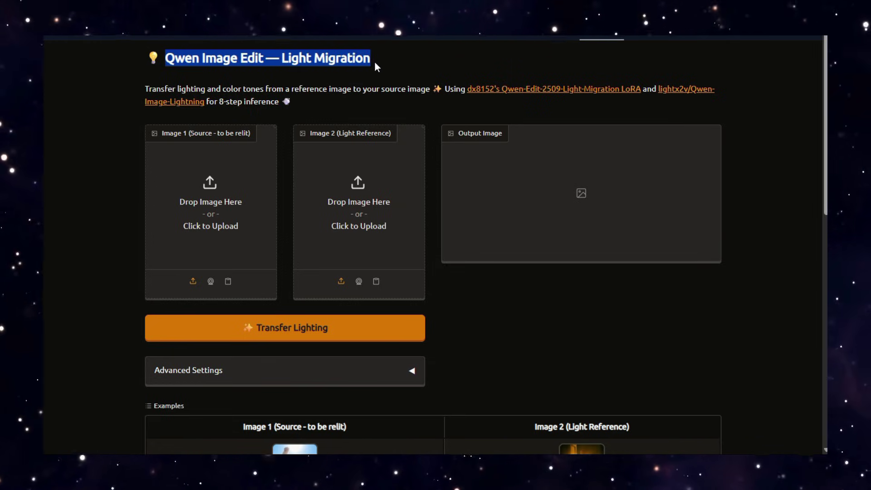
click(374, 61)
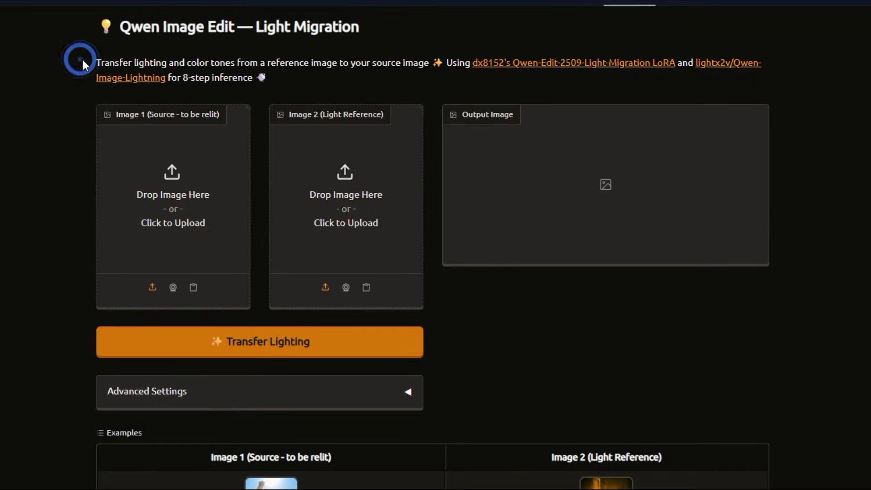
drag(83, 65, 138, 63)
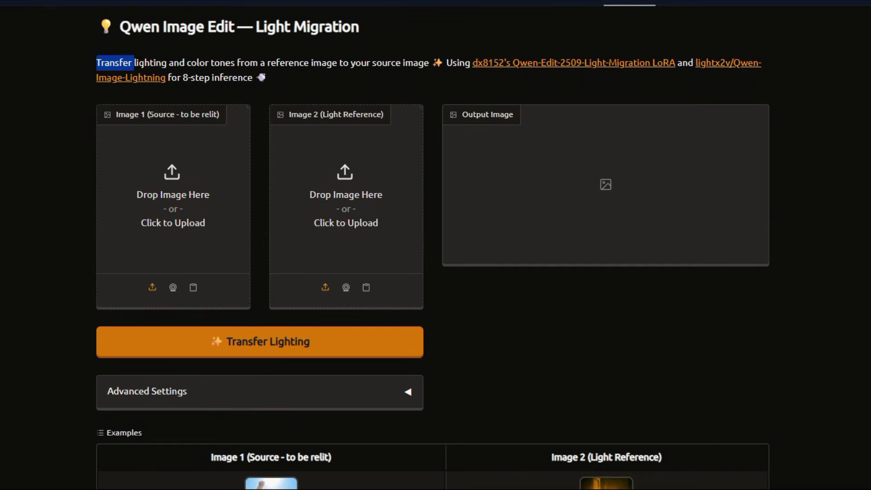
mouse_move(196, 64)
mouse_down()
mouse_move(631, 65)
mouse_move(788, 75)
mouse_move(787, 86)
mouse_up()
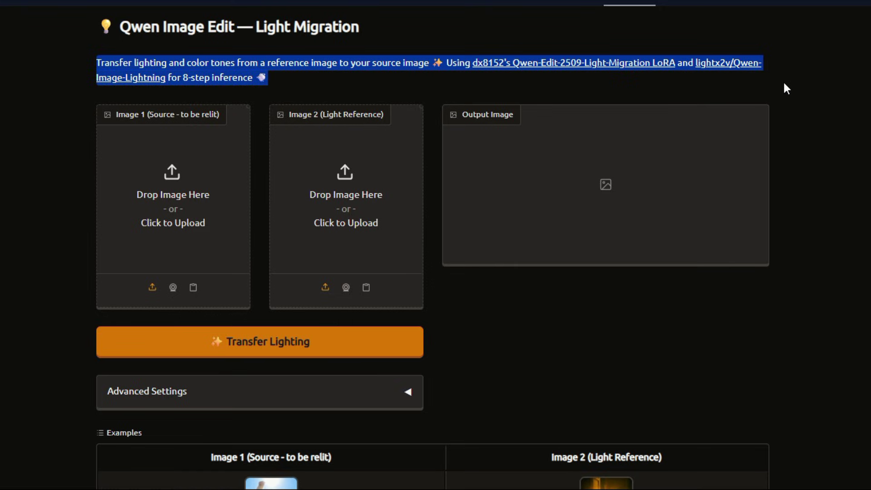
click(784, 84)
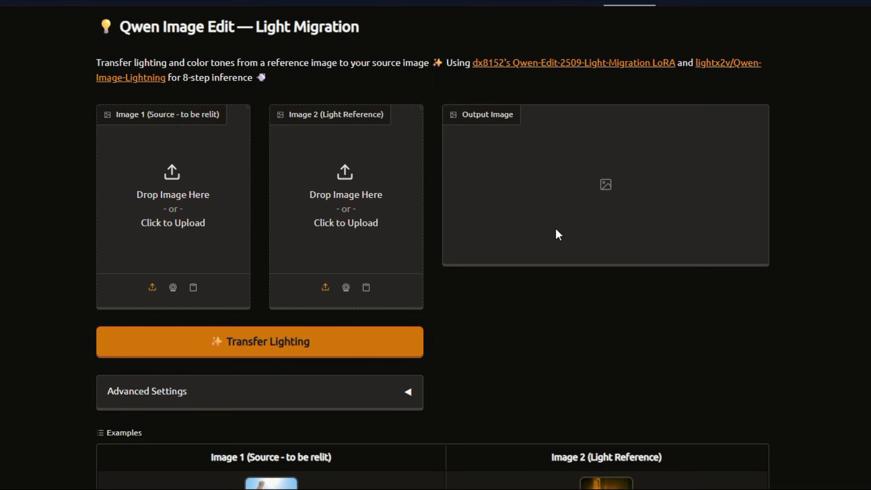
- Expand Advanced Settings and scroll to the Examples table of Image 1 / Image 2 pairs
scroll(555, 229, down, 2)
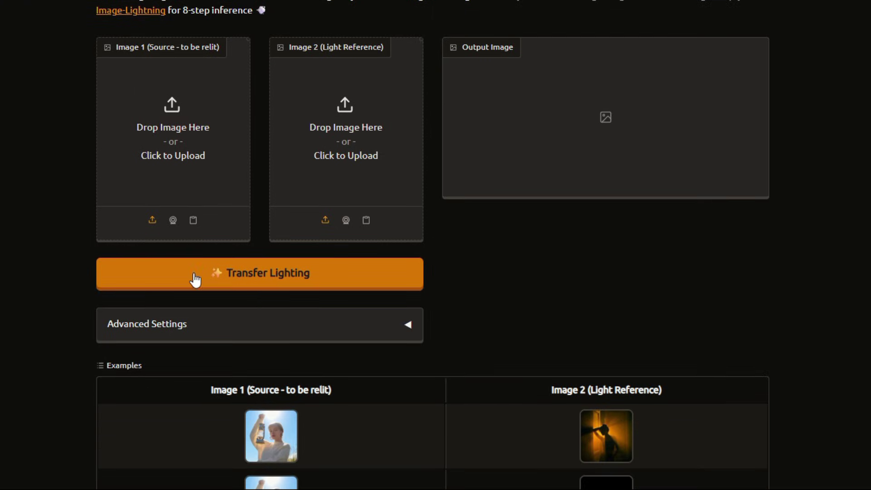
click(358, 334)
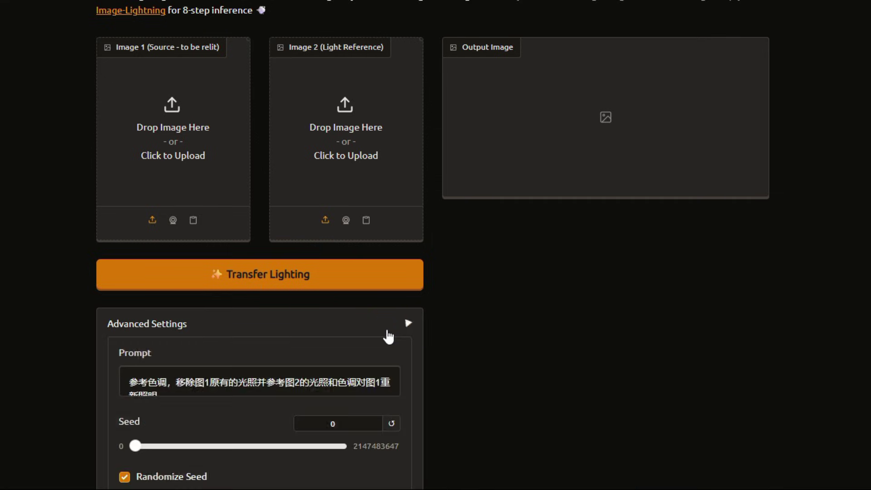
scroll(390, 336, down, 3)
scroll(272, 313, down, 2)
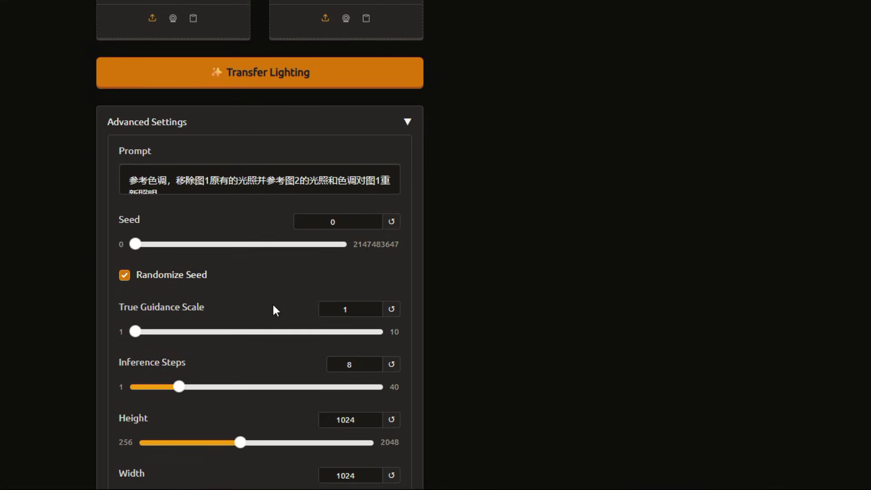
scroll(273, 305, down, 1)
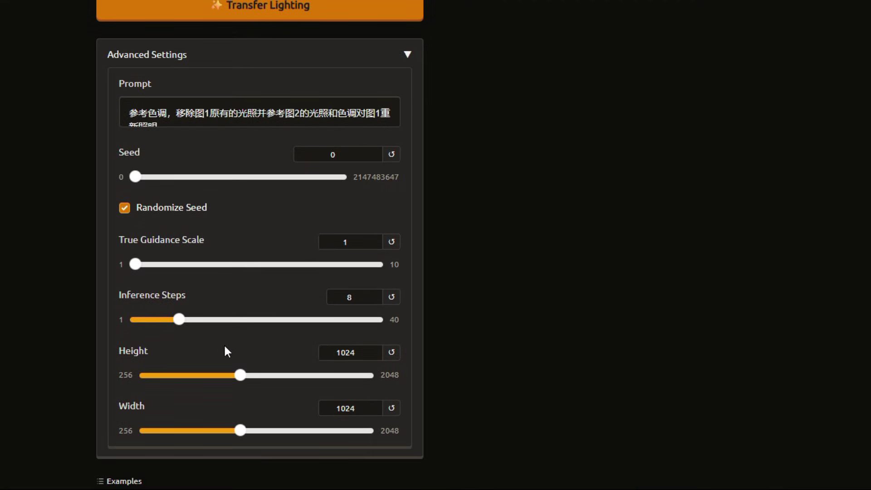
scroll(226, 351, down, 3)
scroll(225, 351, down, 3)
scroll(225, 351, down, 2)
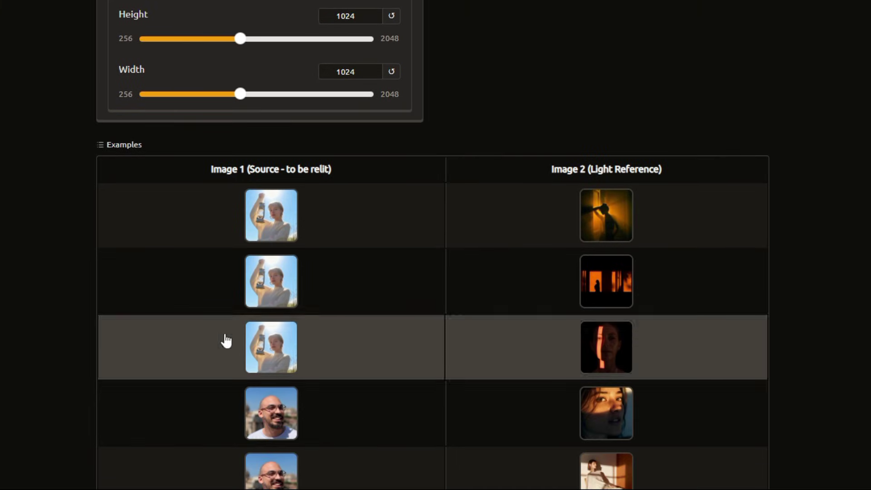
scroll(261, 362, down, 3)
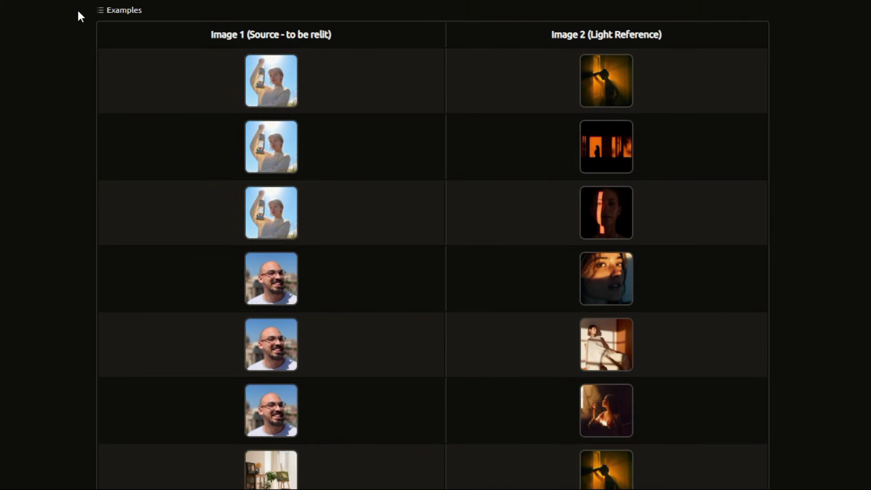
click(146, 14)
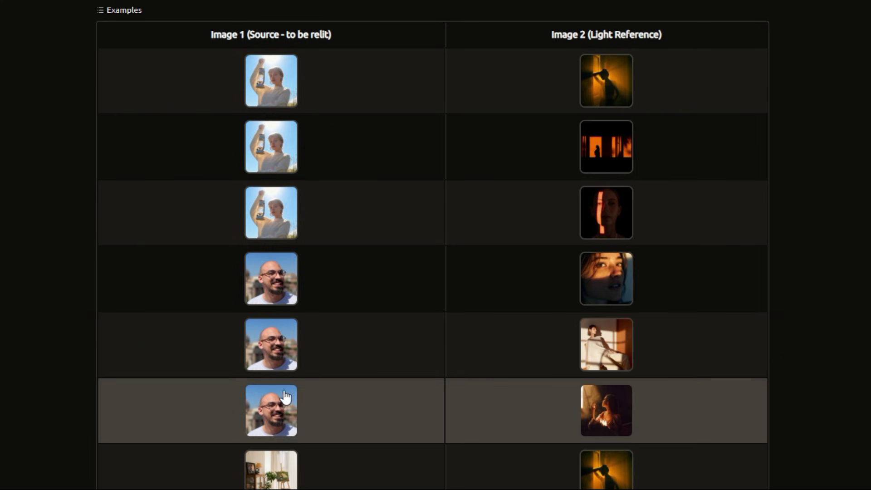
- Load the sixth example (bald man, candle-lit woman) and run Transfer Lighting
click(281, 399)
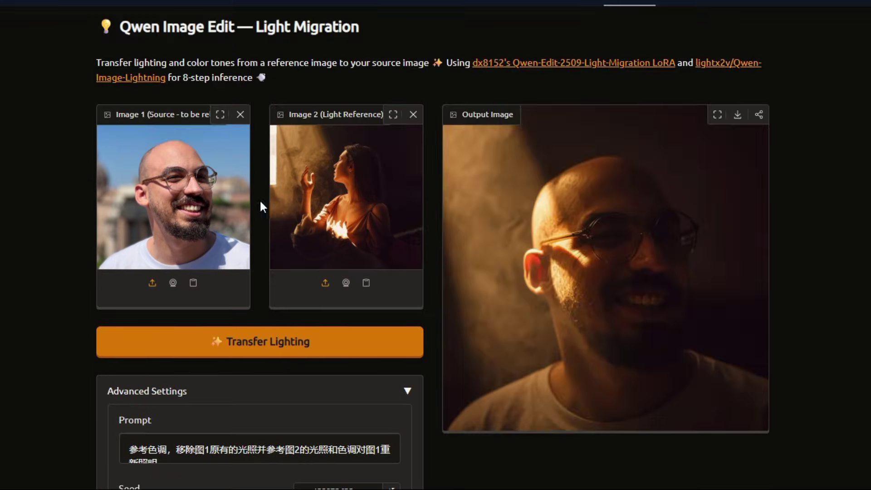
click(278, 343)
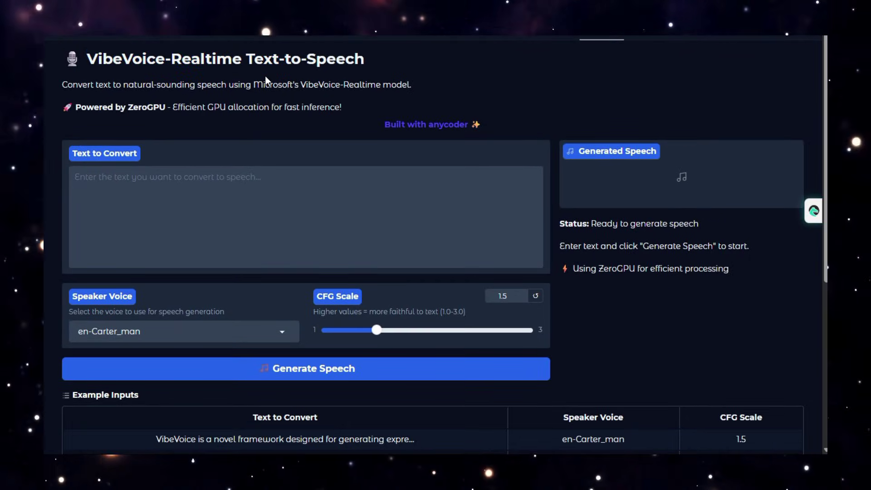
- Read the VibeVoice-Realtime model description and Powered by ZeroGPU lines
drag(45, 84, 419, 84)
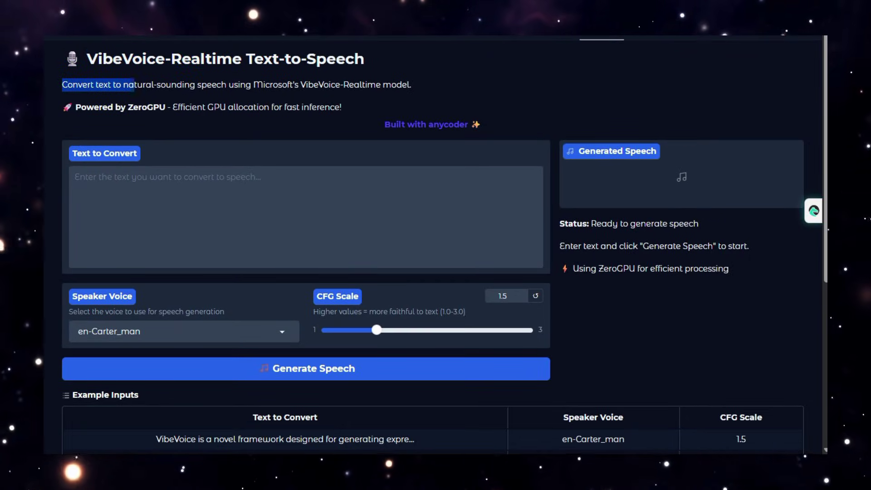
click(418, 84)
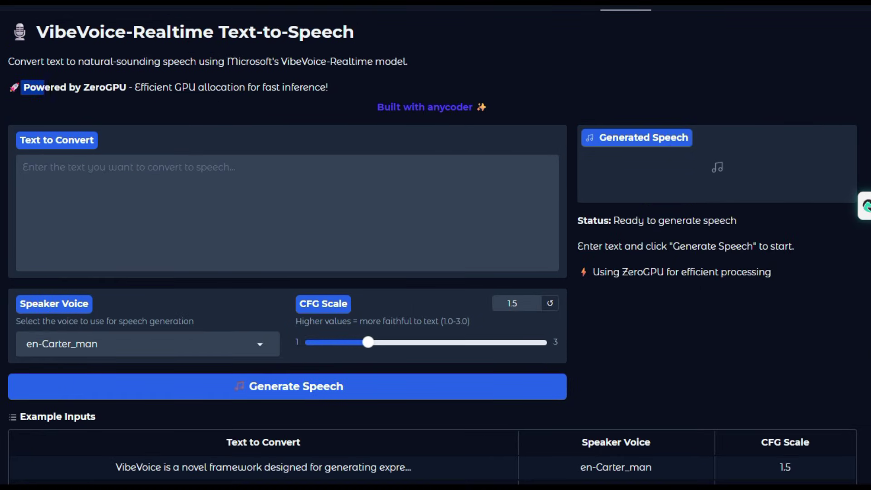
drag(51, 87, 340, 81)
click(339, 81)
- Browse the speaker voices keeping en-Carter_man, check CFG Scale, and read the Notes
click(127, 181)
scroll(357, 313, down, 3)
click(145, 221)
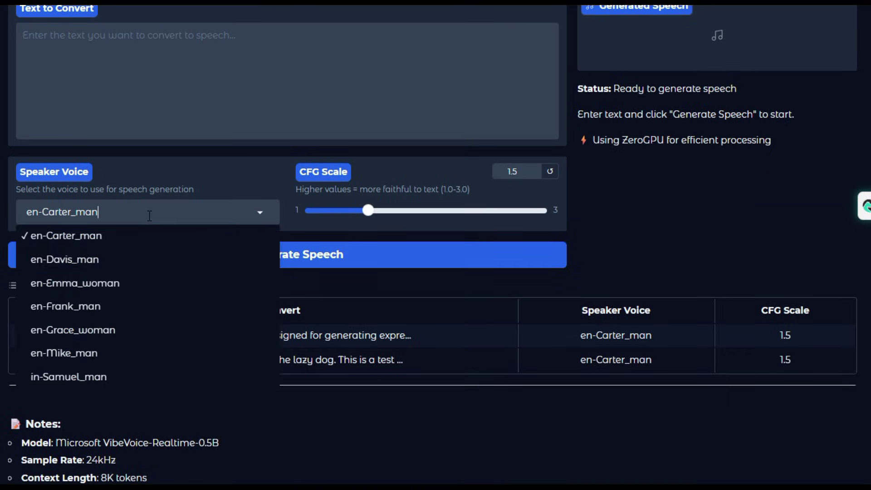
click(131, 237)
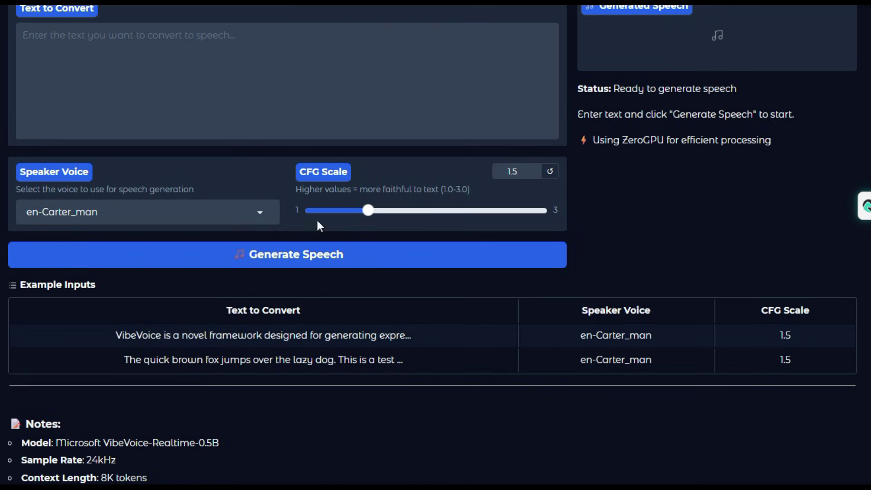
mouse_move(369, 211)
mouse_down()
mouse_move(390, 211)
mouse_move(367, 212)
mouse_up()
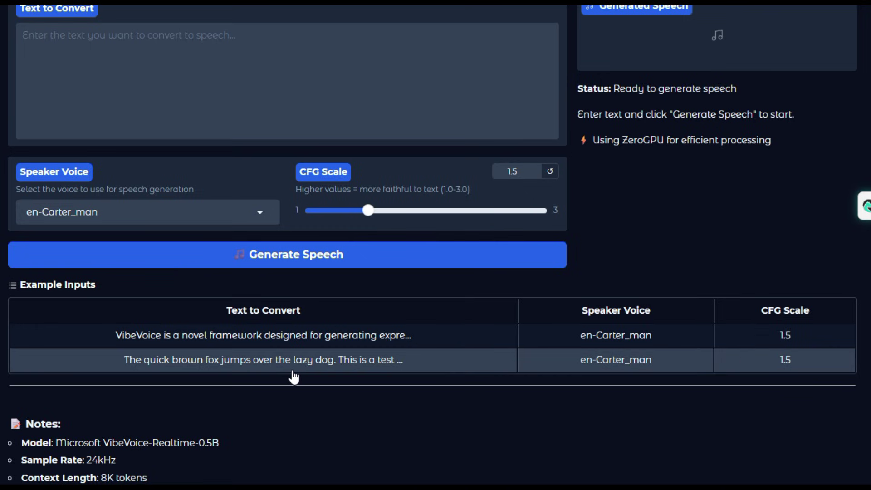
scroll(293, 377, down, 3)
scroll(158, 359, down, 1)
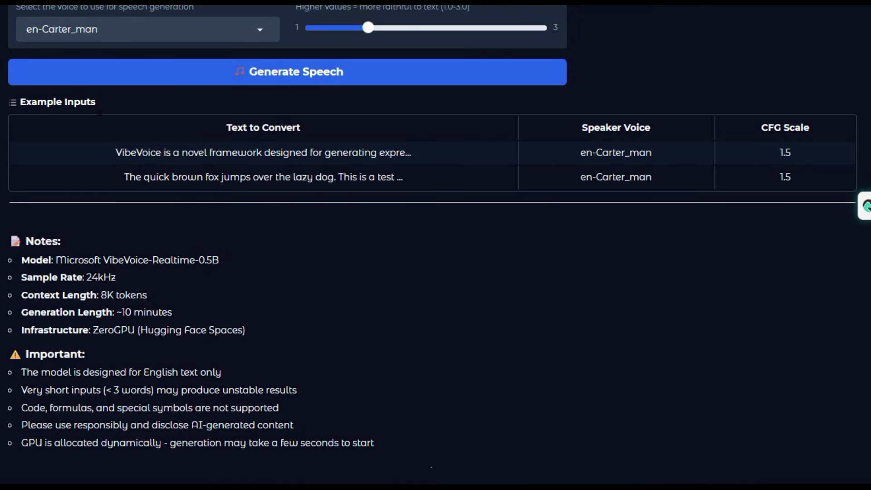
scroll(287, 261, up, 4)
- Paste the welcome paragraph, generate en-Carter_man speech, and dismiss the notification toasts
click(186, 82)
text(Welcome back to another deep dive into creative AI demos. Today we're exploring Hugging Face AI... Spaces that let you test powerful models directly in your browser, from video lip-syncing to image editing and real-time voice. You'll discover hands-on experiments that show how fast AI ideas can turn into working demos.)
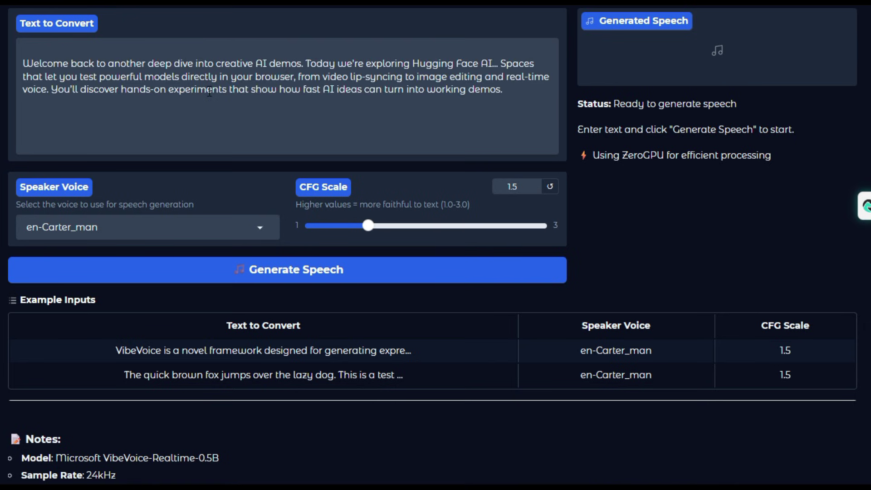
click(287, 275)
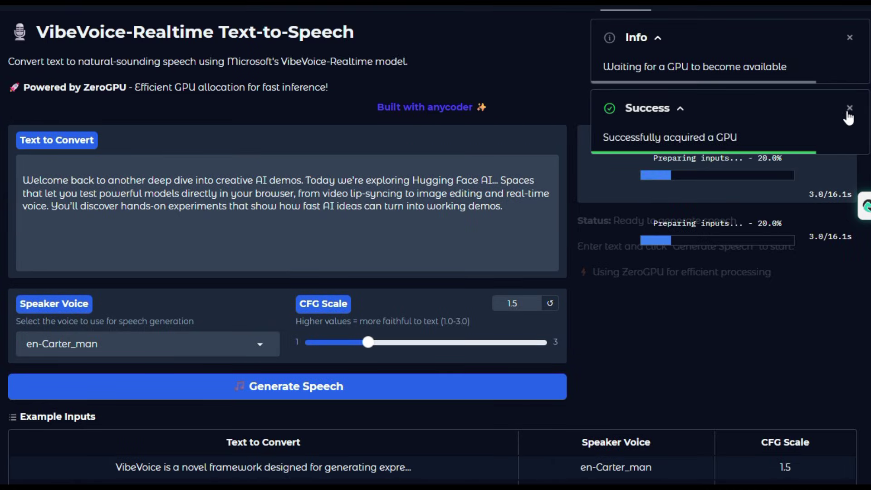
click(849, 109)
click(848, 39)
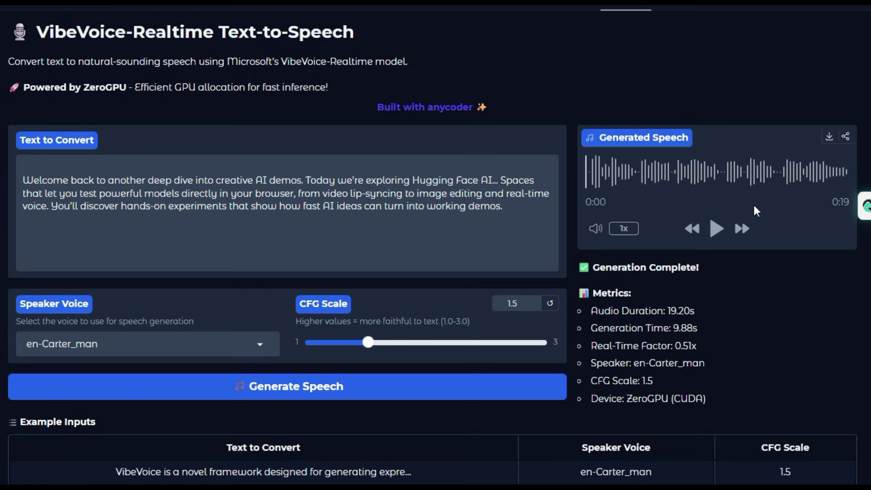
- Play the 19-second Generated Speech clip, then replay it from the start
click(716, 229)
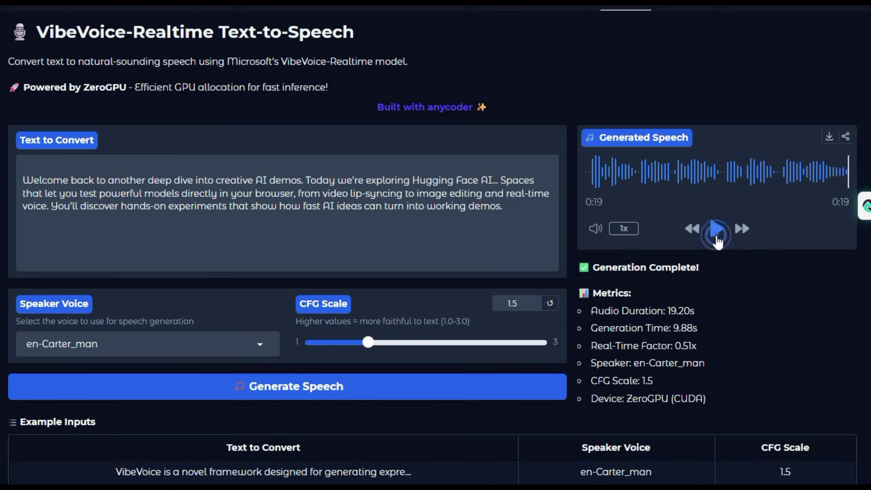
click(717, 229)
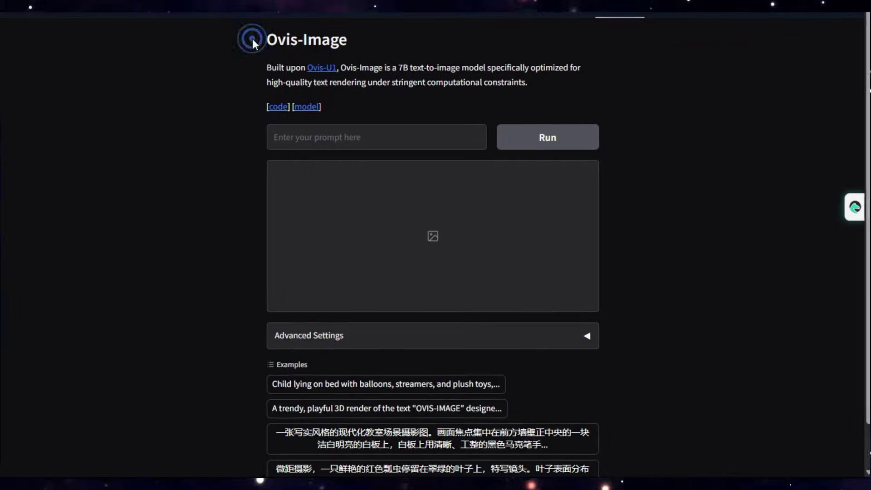
- Focus the Ovis-Image prompt field and expand Advanced Settings for size, guidance and seed
drag(273, 50, 364, 64)
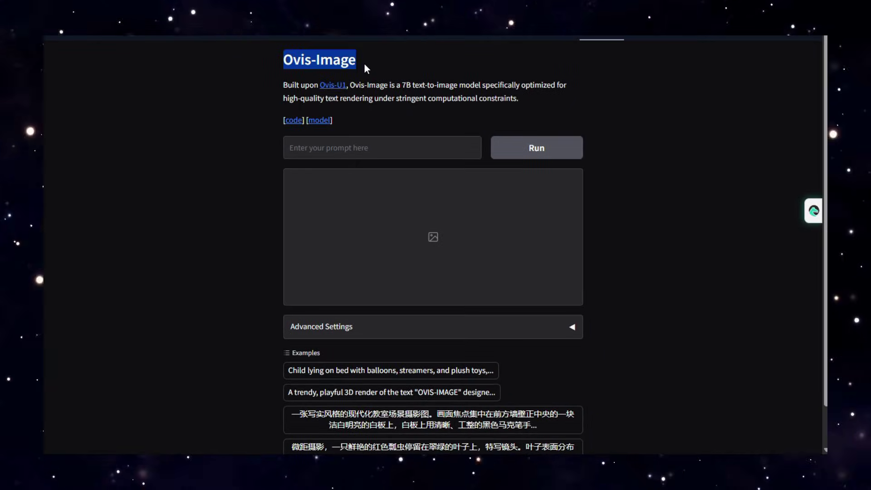
click(364, 64)
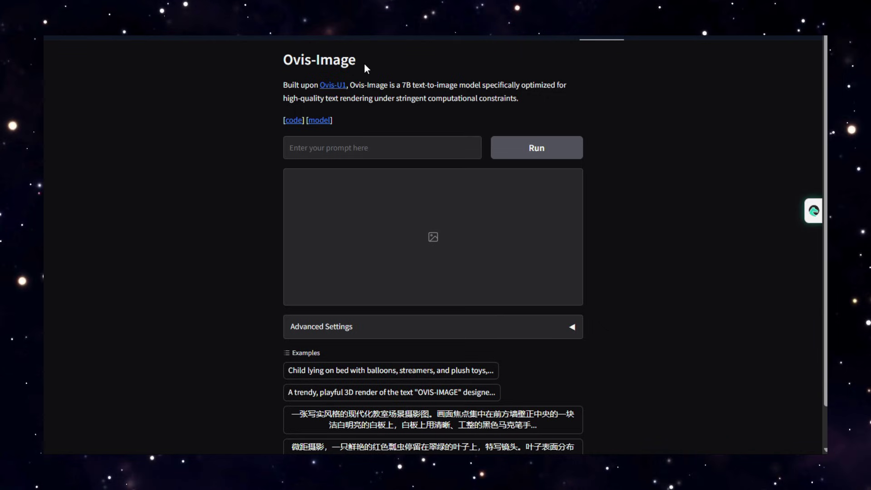
click(359, 154)
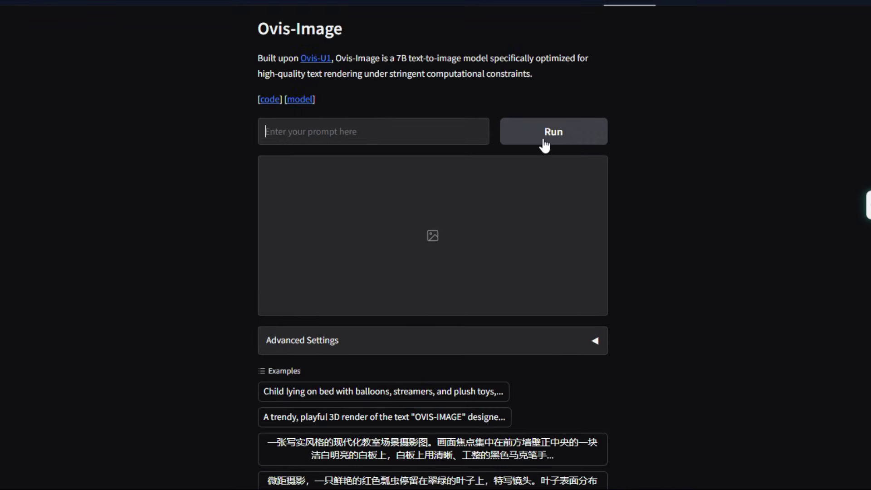
scroll(422, 263, down, 2)
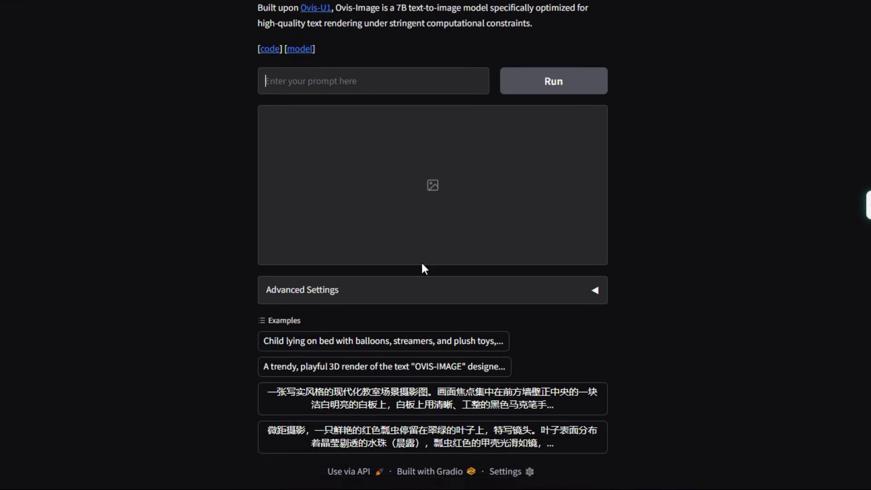
click(596, 292)
scroll(600, 299, down, 5)
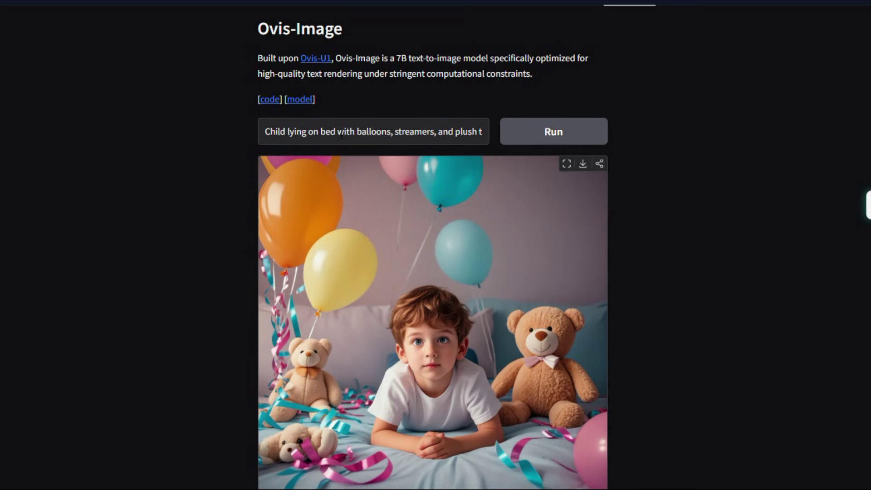
- Rerun the child-on-bed prompt with seed 42 and scroll to the example prompts
click(551, 135)
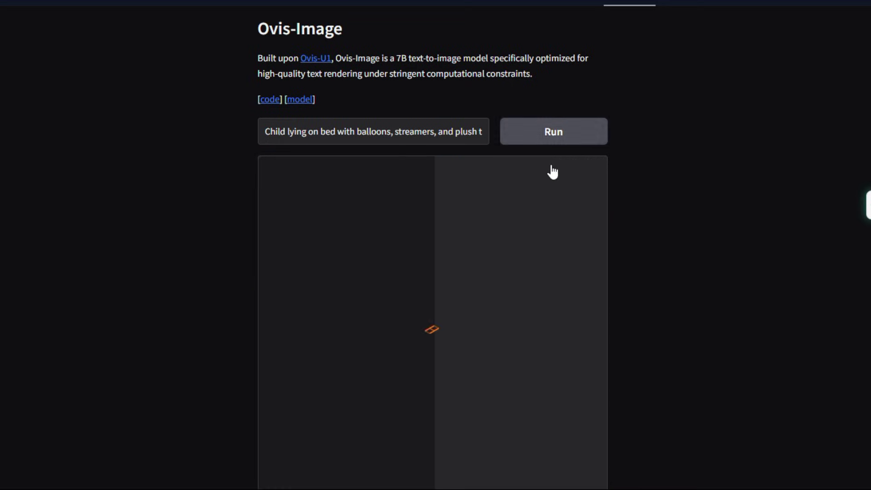
scroll(553, 175, down, 2)
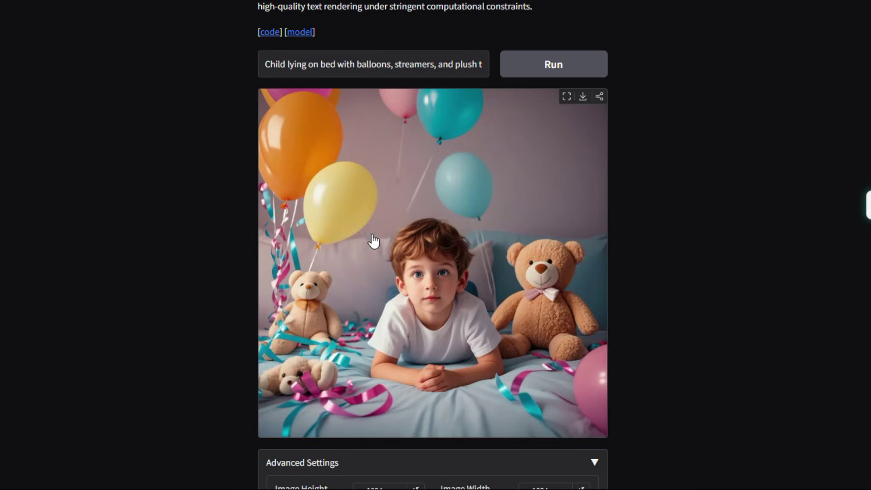
scroll(417, 336, down, 4)
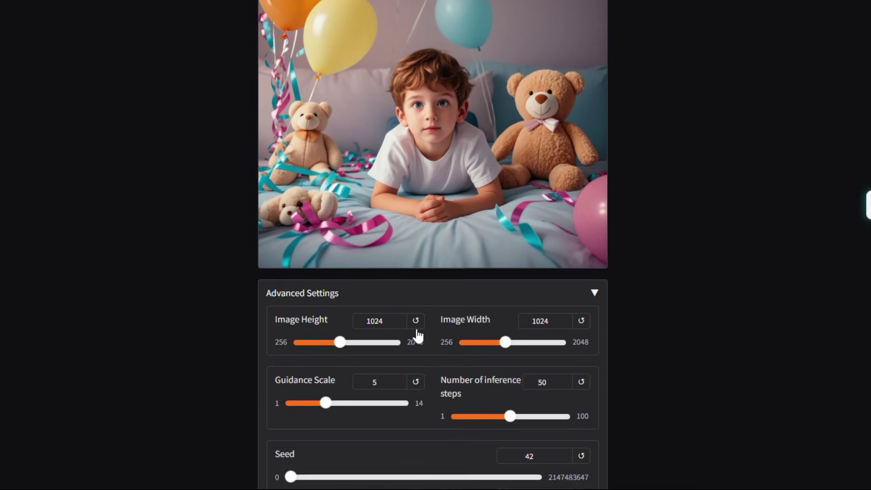
scroll(417, 336, down, 4)
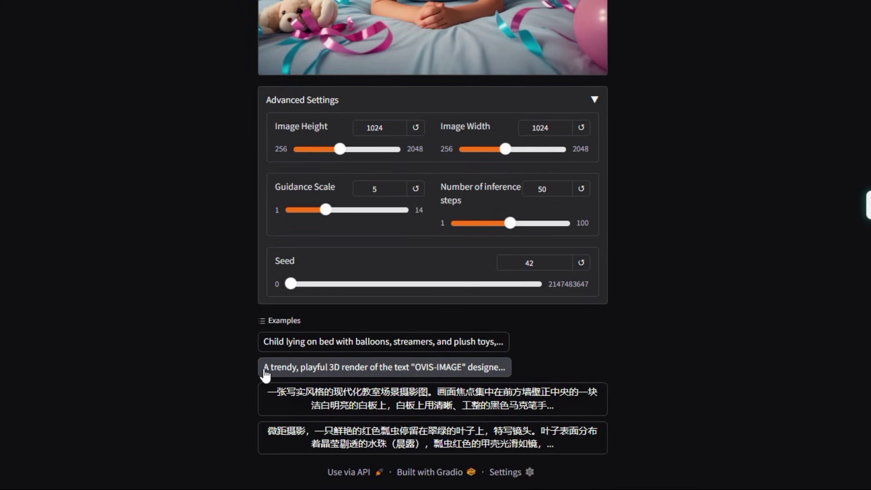
click(437, 373)
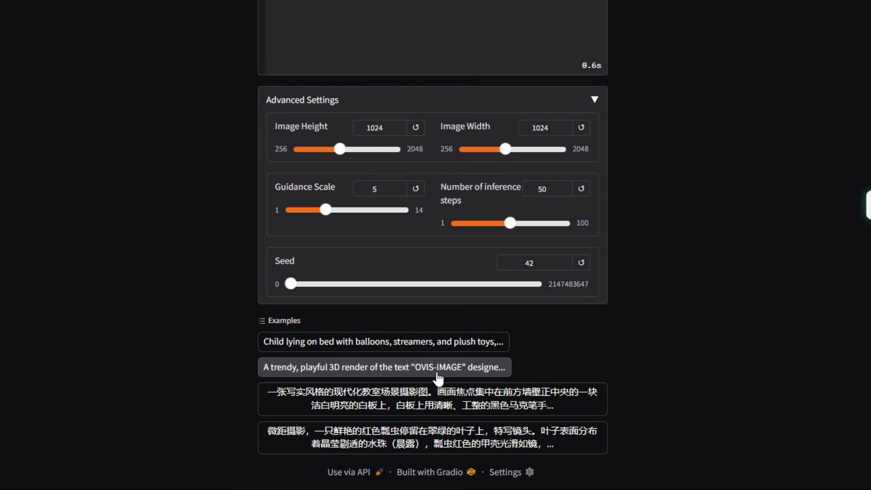
scroll(438, 378, up, 7)
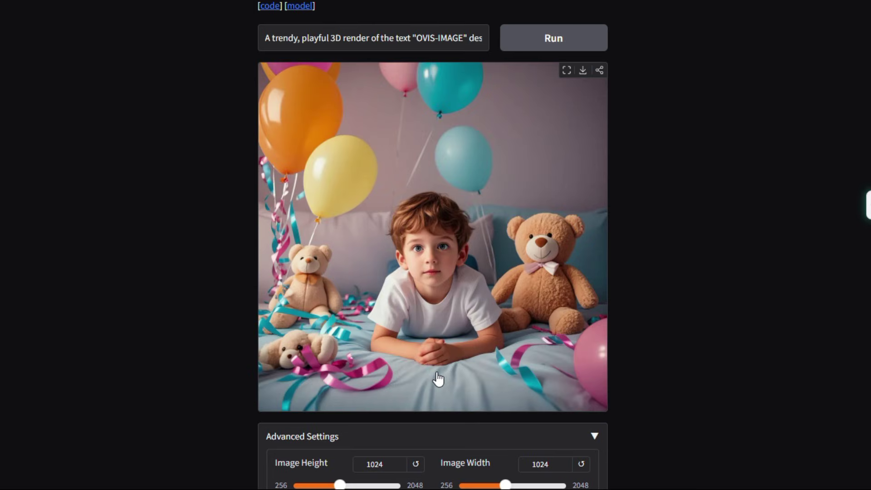
scroll(438, 379, up, 1)
scroll(454, 345, up, 1)
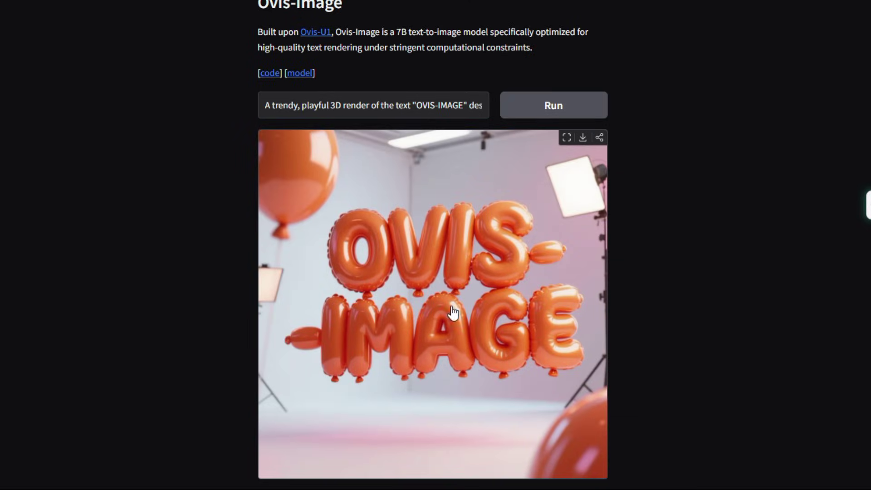
scroll(469, 316, down, 3)
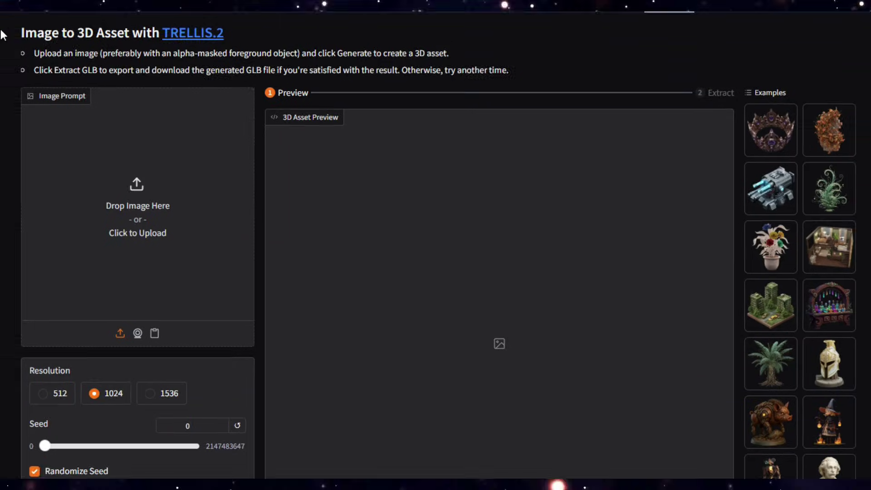
- Highlight the TRELLIS.2 title and both instruction lines, then clear the selection
drag(29, 37, 265, 74)
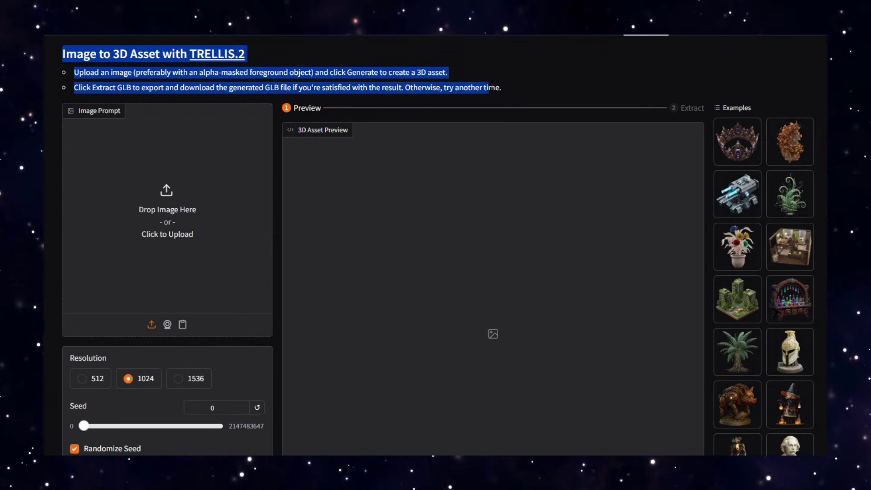
drag(265, 74, 508, 86)
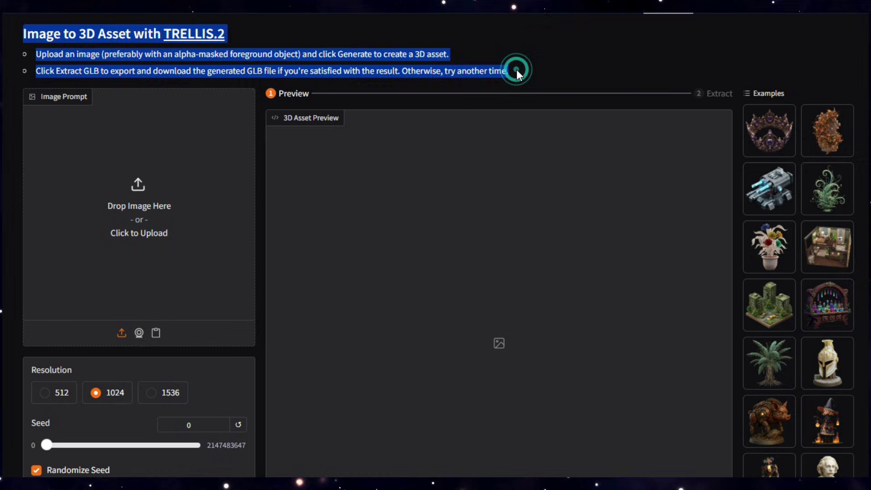
click(511, 72)
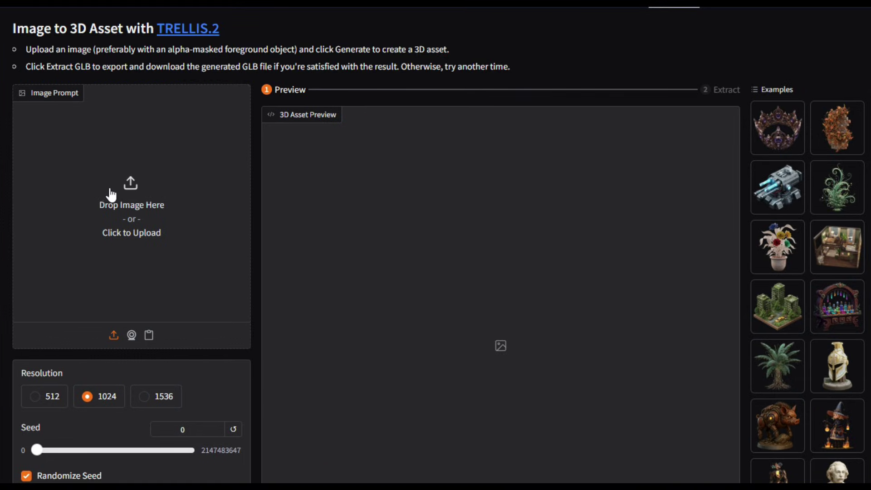
- Review the Resolution, Seed, decimation, texture and three-stage advanced settings
scroll(112, 195, down, 4)
scroll(112, 196, down, 1)
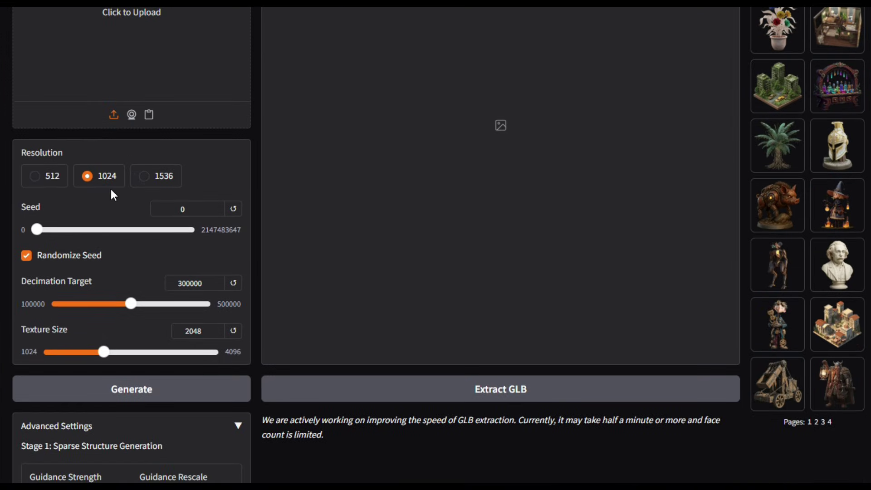
double_click(45, 149)
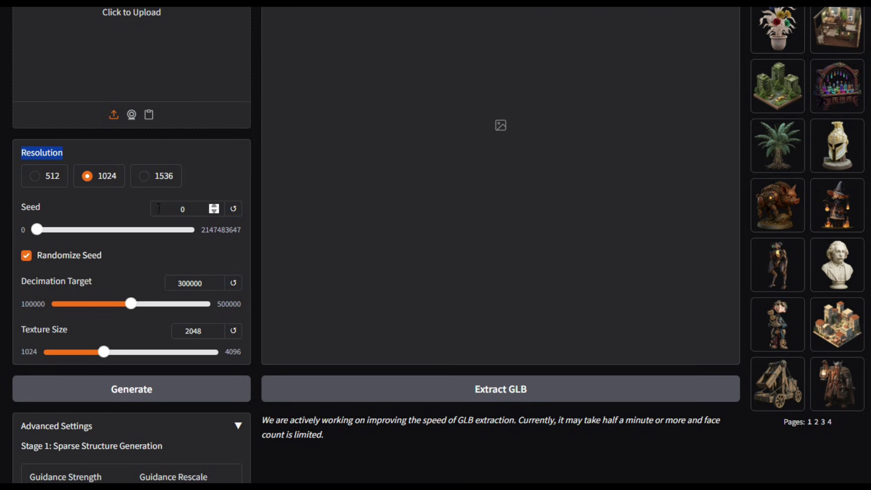
scroll(181, 231, down, 1)
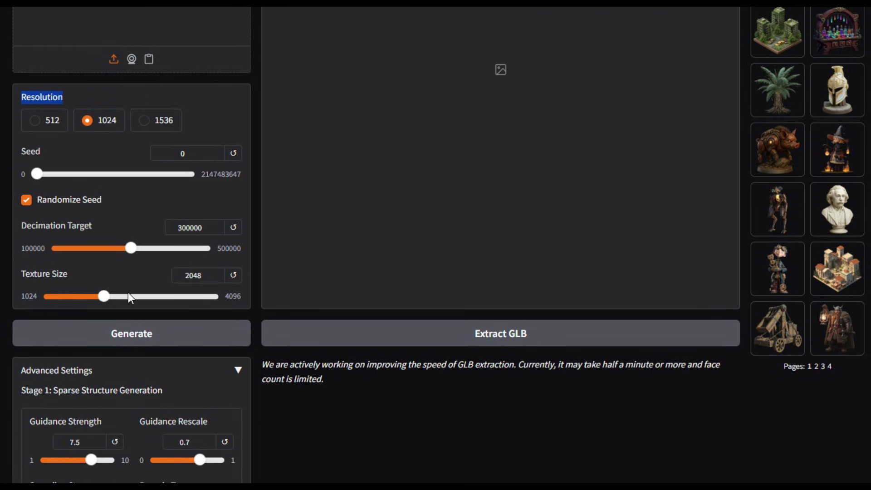
scroll(140, 337, down, 2)
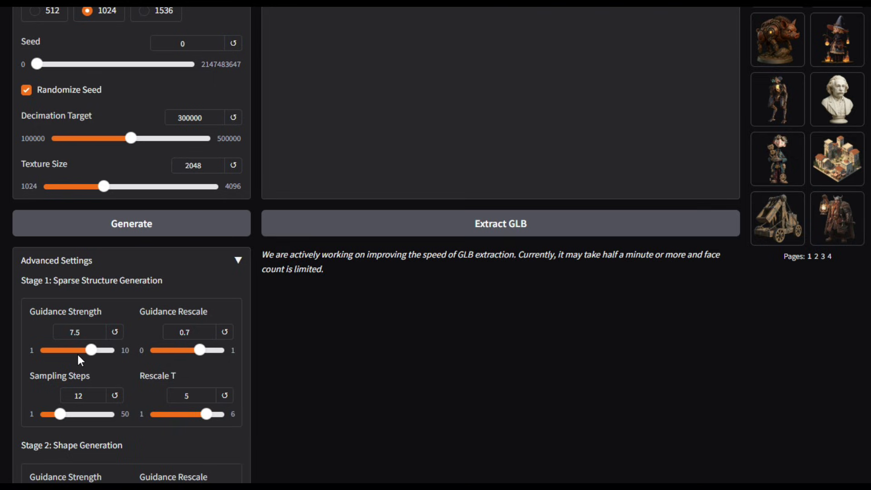
scroll(104, 361, down, 3)
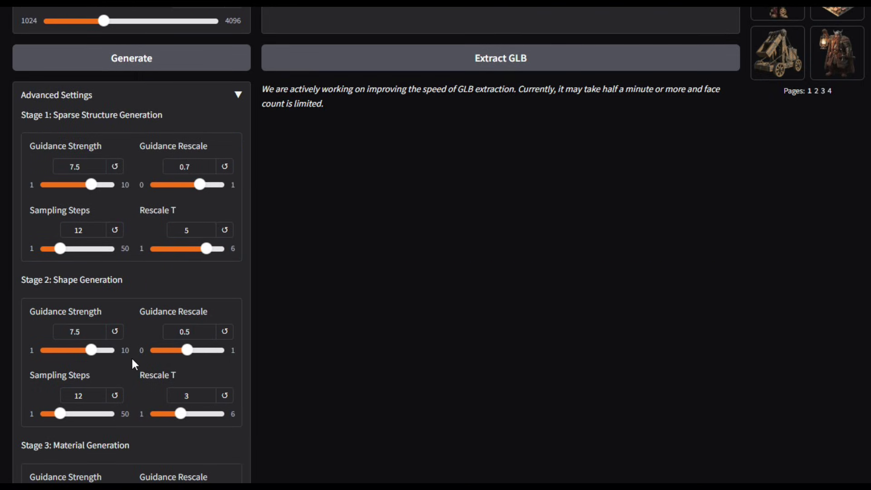
scroll(102, 344, down, 3)
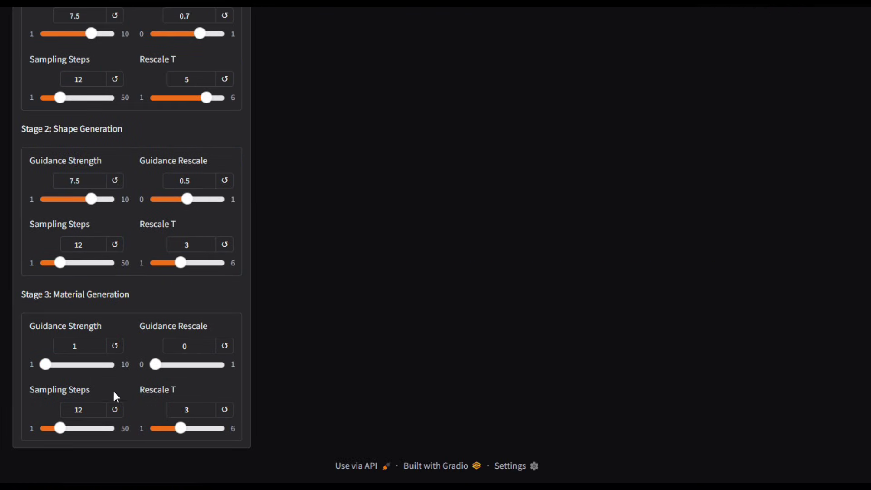
scroll(128, 377, up, 5)
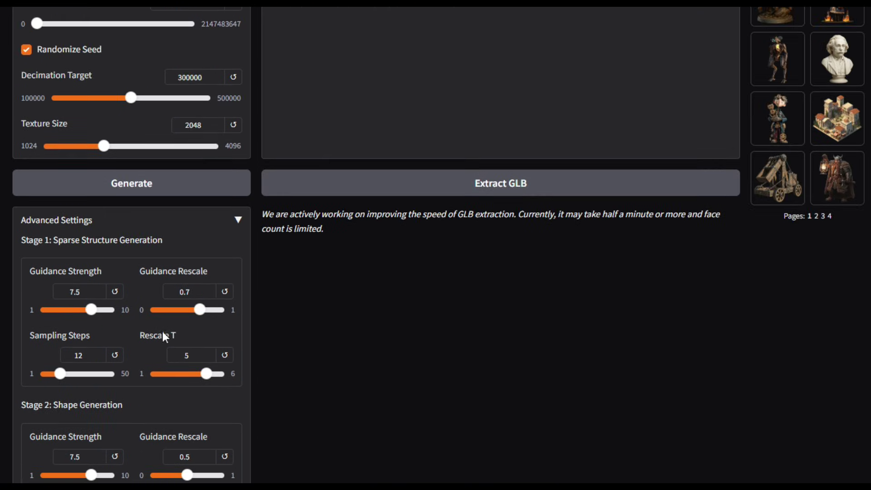
- Collapse the TRELLIS.2 Advanced Settings and return to the top of the page
click(239, 220)
scroll(233, 232, up, 4)
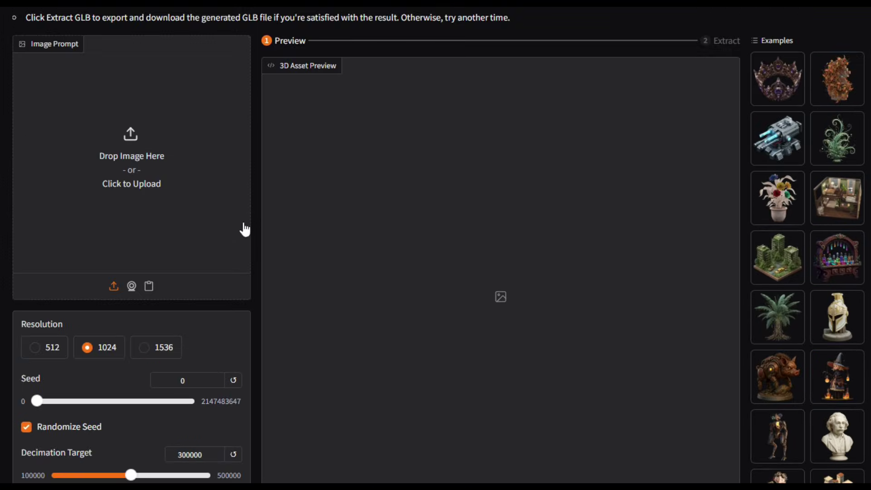
scroll(418, 274, down, 4)
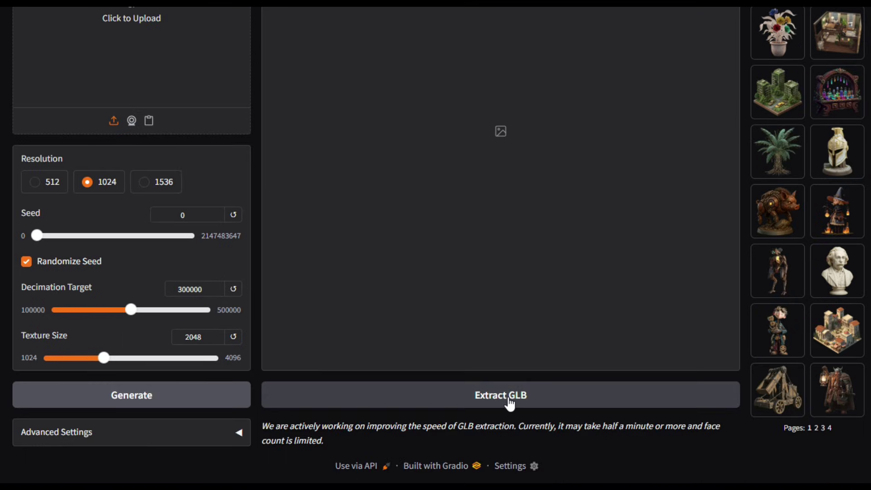
scroll(602, 382, up, 3)
scroll(603, 380, up, 1)
scroll(603, 378, up, 1)
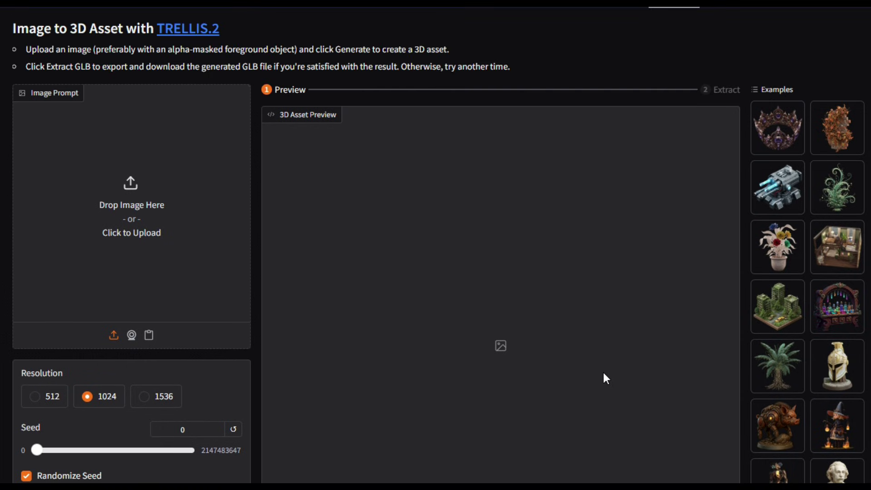
- Browse the Examples gallery of crown, helmet and palm tree images
double_click(780, 89)
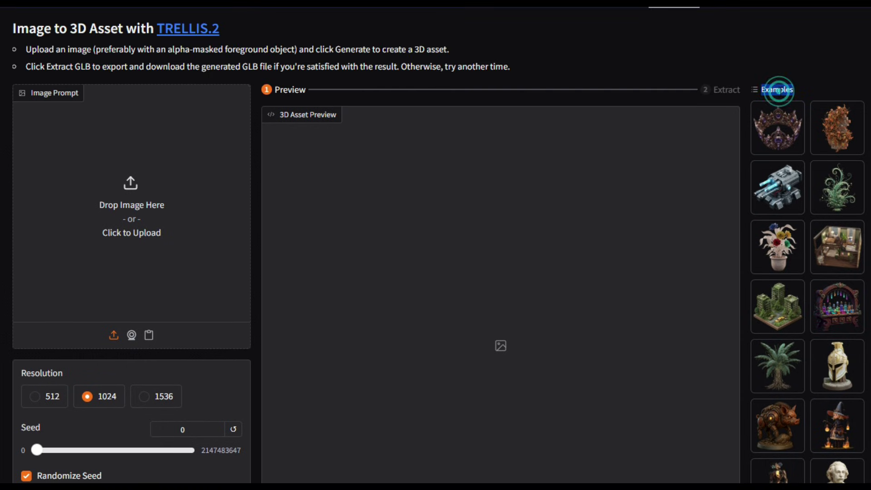
click(779, 90)
scroll(794, 241, down, 1)
scroll(794, 241, down, 3)
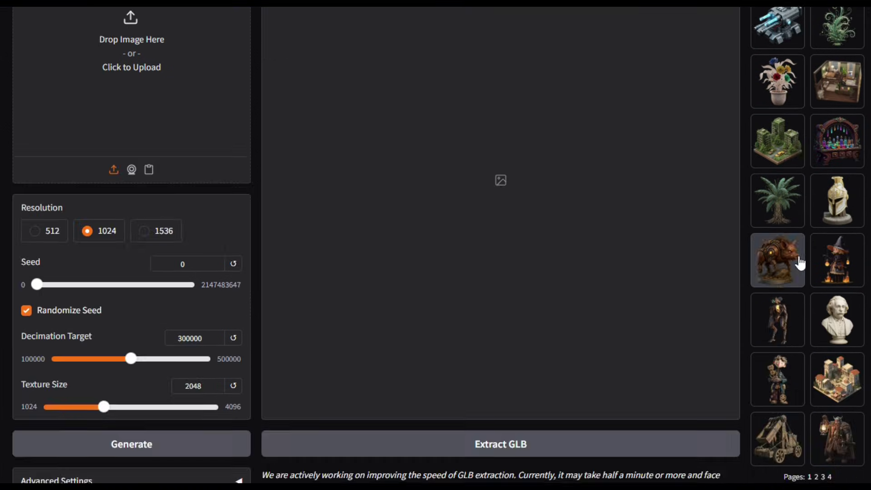
scroll(808, 285, down, 1)
scroll(808, 288, up, 5)
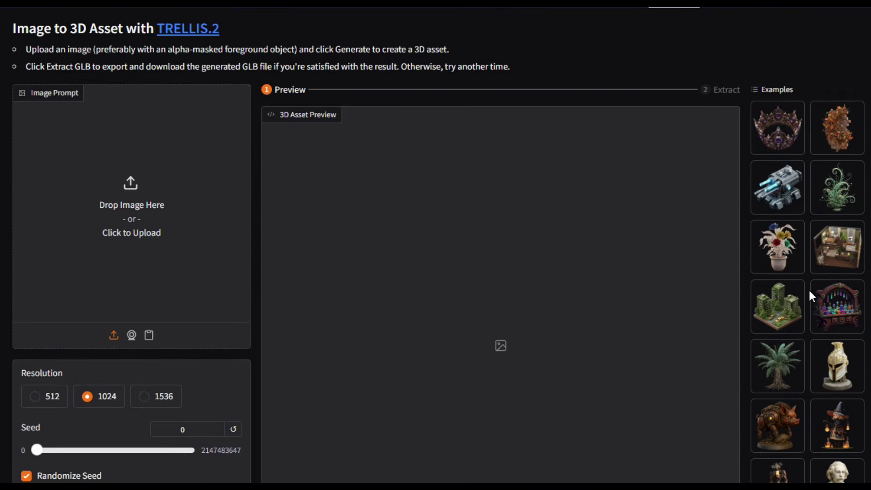
- Generate a 3D model from the purple-jeweled crown example and dismiss the GPU notice
click(785, 136)
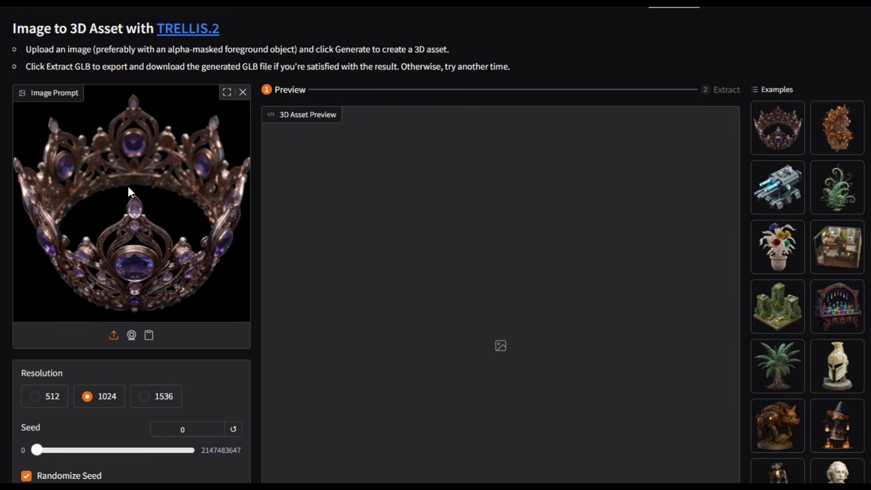
scroll(136, 227, down, 5)
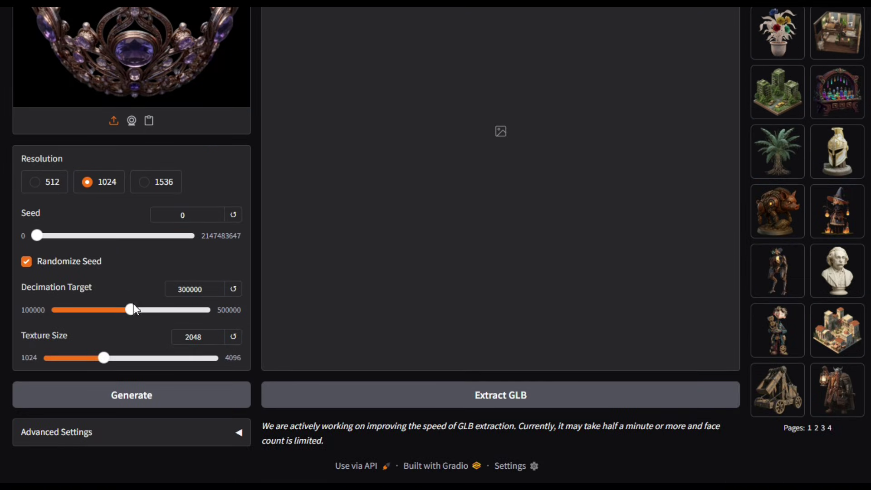
click(129, 402)
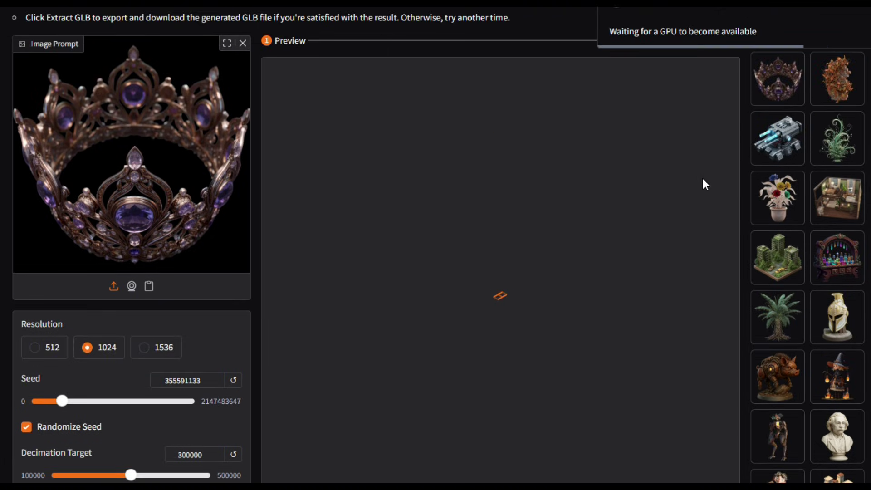
click(864, 11)
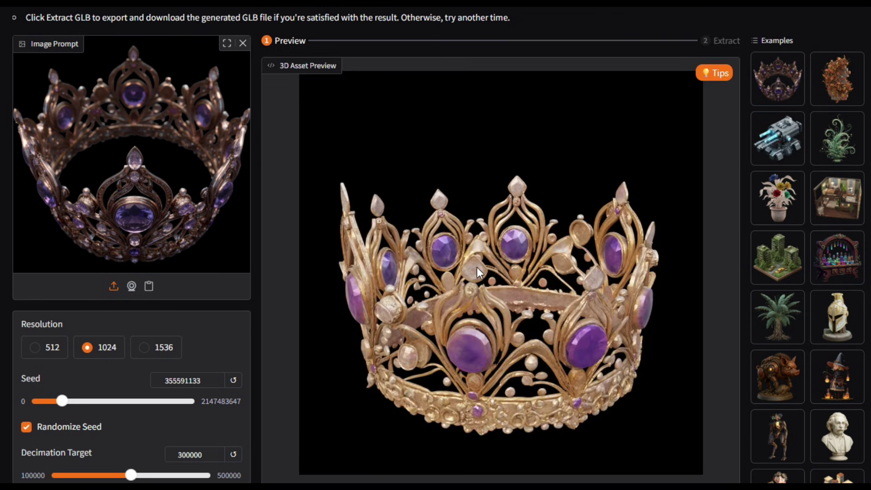
- View the crown preview as plain white, normal map, gold texture, then alternate lighting
scroll(477, 268, down, 3)
click(470, 386)
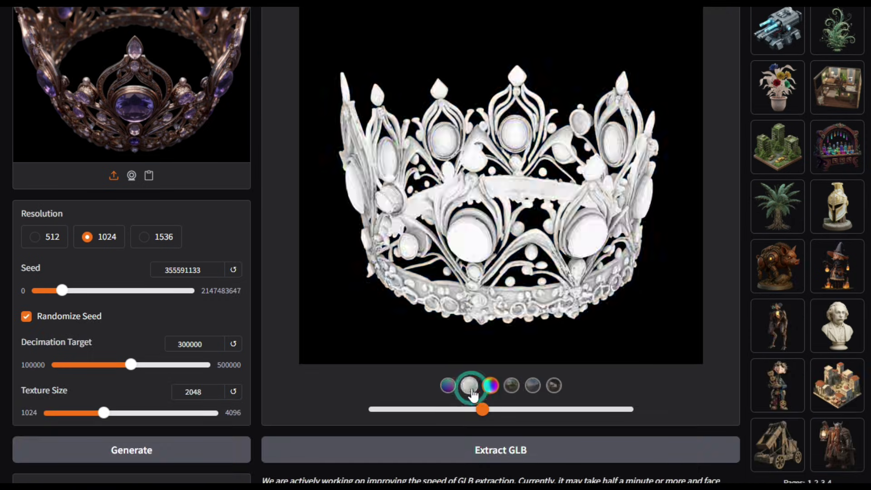
click(445, 389)
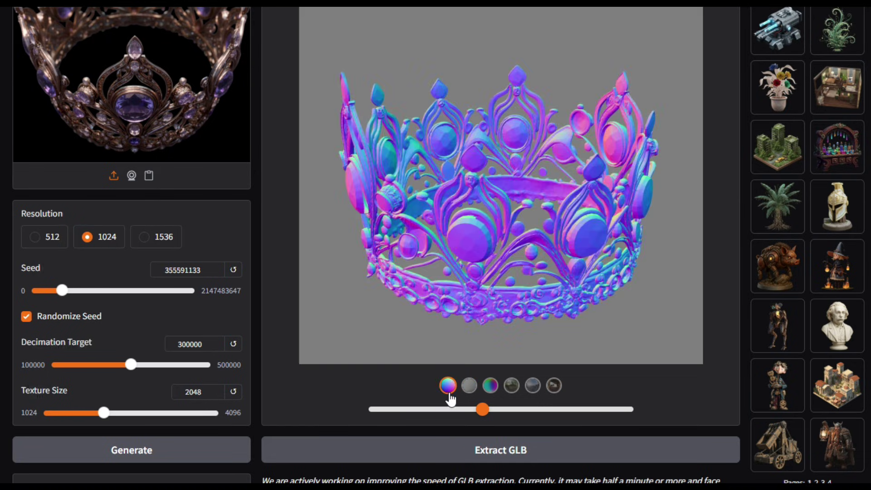
click(512, 386)
click(533, 386)
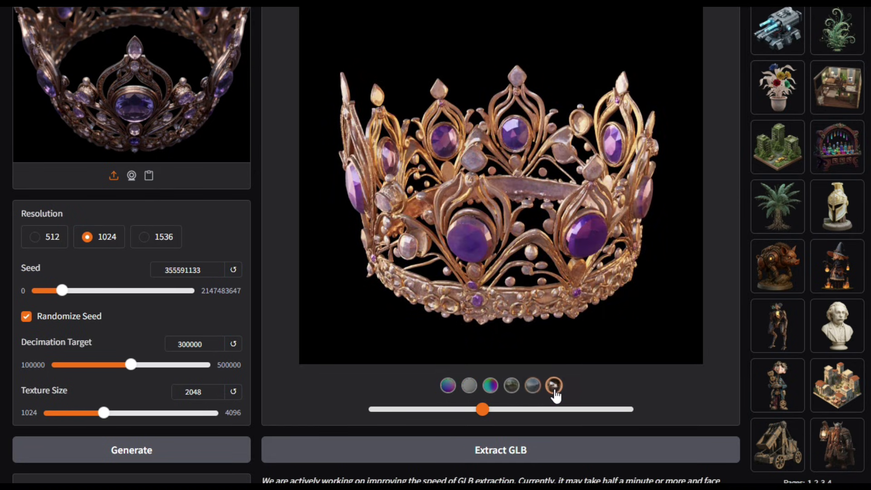
click(510, 388)
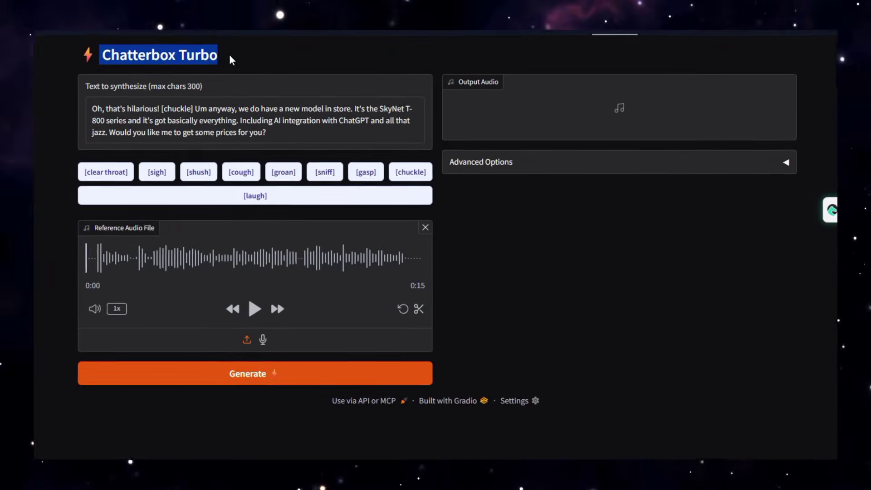
- Focus the Chatterbox Turbo text box and expand Advanced Options to reveal seed and temperature
click(70, 89)
drag(70, 89, 253, 88)
click(218, 88)
click(283, 135)
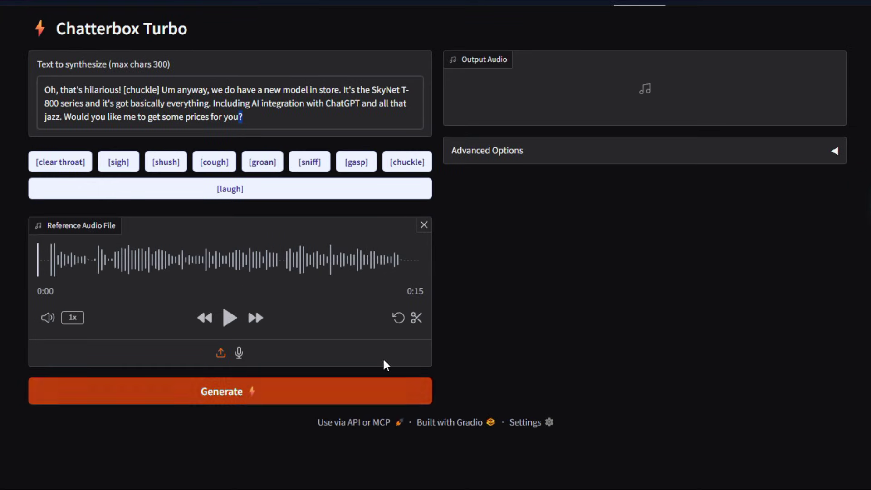
click(636, 150)
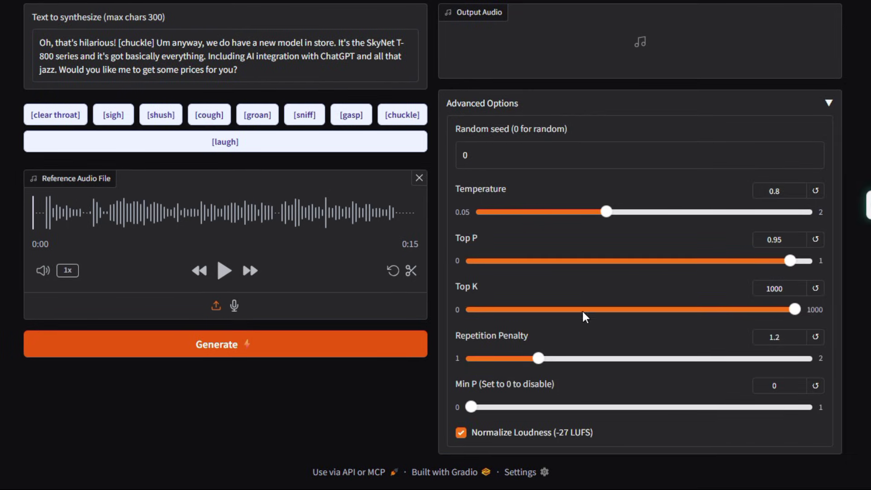
scroll(584, 316, up, 2)
click(257, 116)
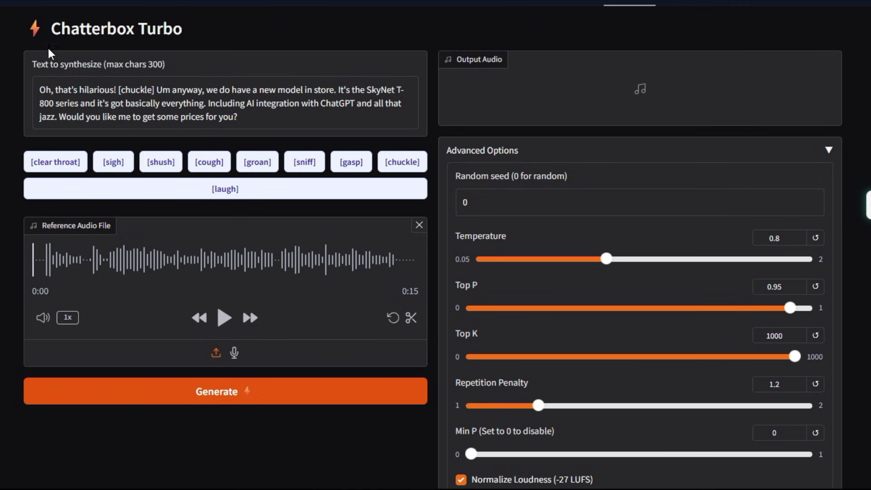
- Replace the text with the welcome-back intro plus a [laugh] tag and generate speech
mouse_move(257, 120)
mouse_down()
mouse_move(157, 117)
mouse_move(35, 88)
mouse_up()
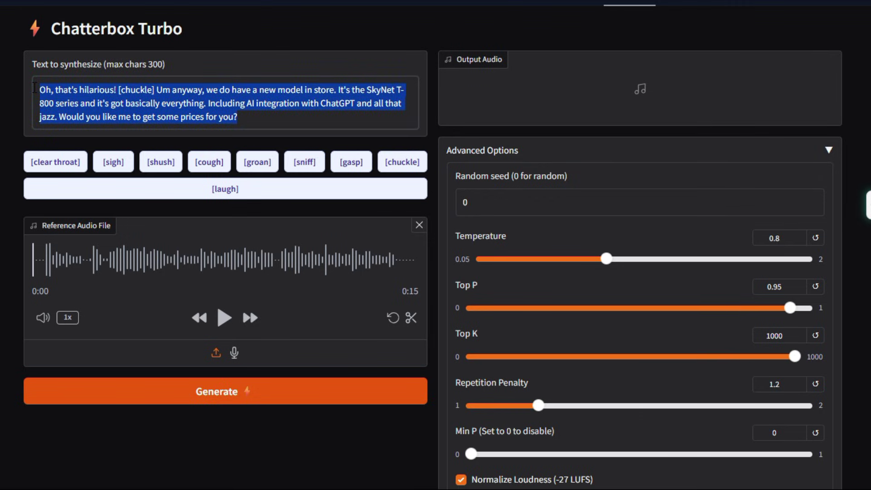
text(Welcome back to another deep dive into creative AI demos. Today we’re exploring Hugging Face AI... Spaces that let you test powerful models directly in your browser, from video lip-syncing to image editing and real-time voice. You’ll discover hands-on experiments that show how fast AI ideas can turn into working demos.)
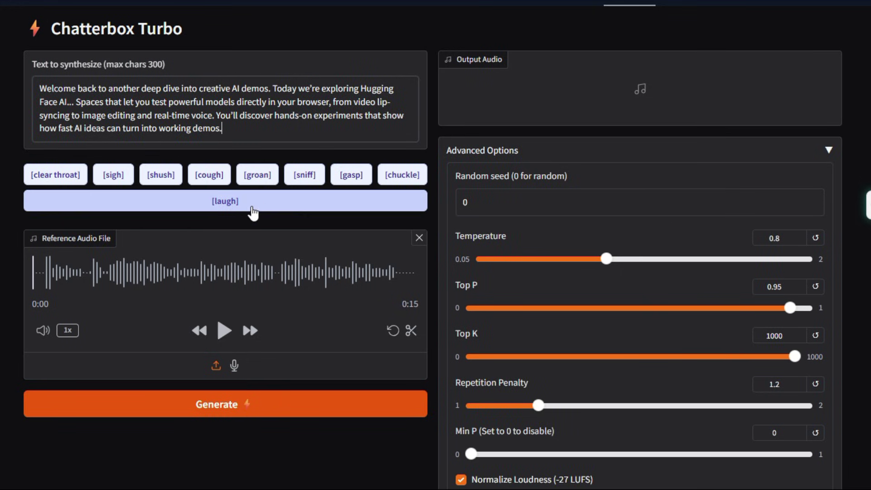
click(245, 212)
click(236, 409)
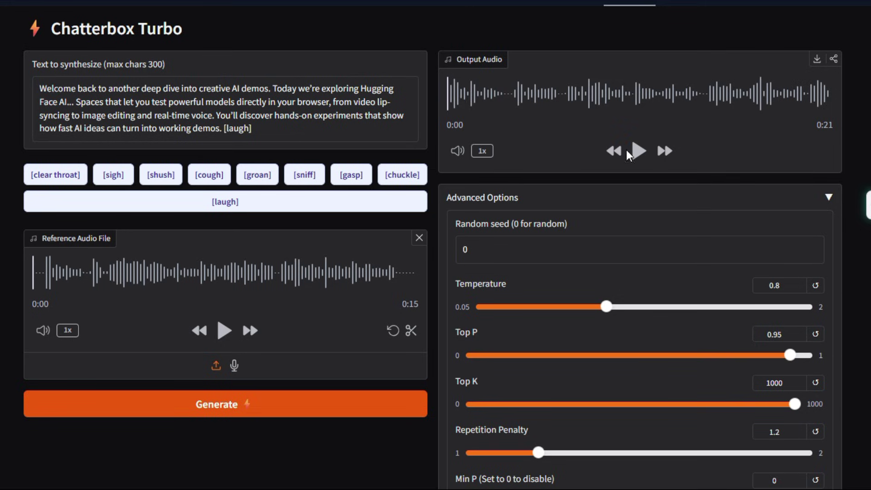
- Play the clip, prepend a [shush] tag, regenerate, and play the new speech
click(642, 154)
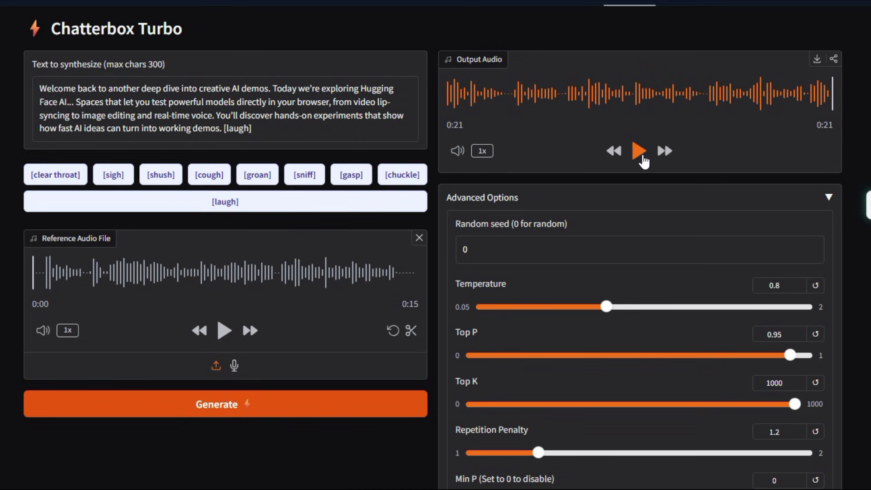
click(163, 178)
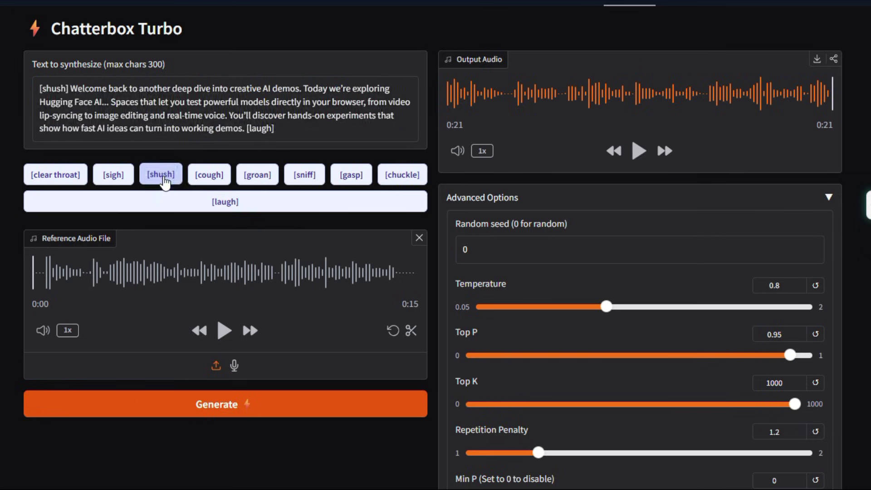
click(203, 409)
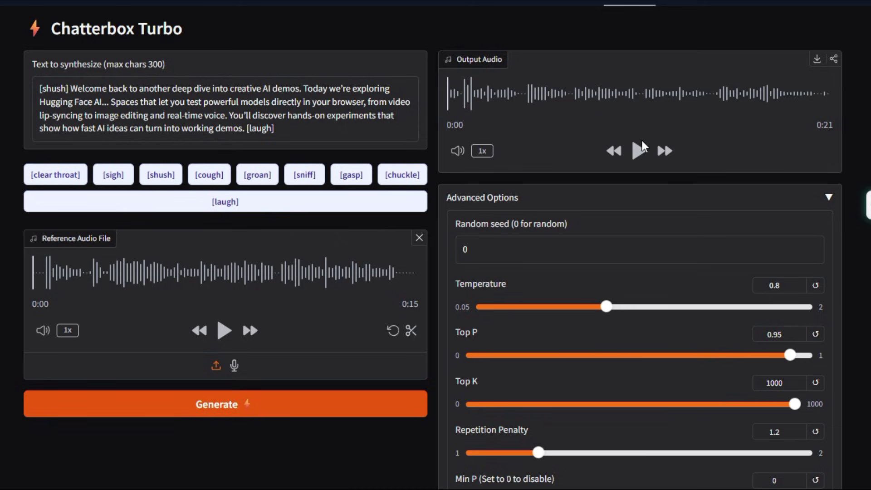
click(640, 151)
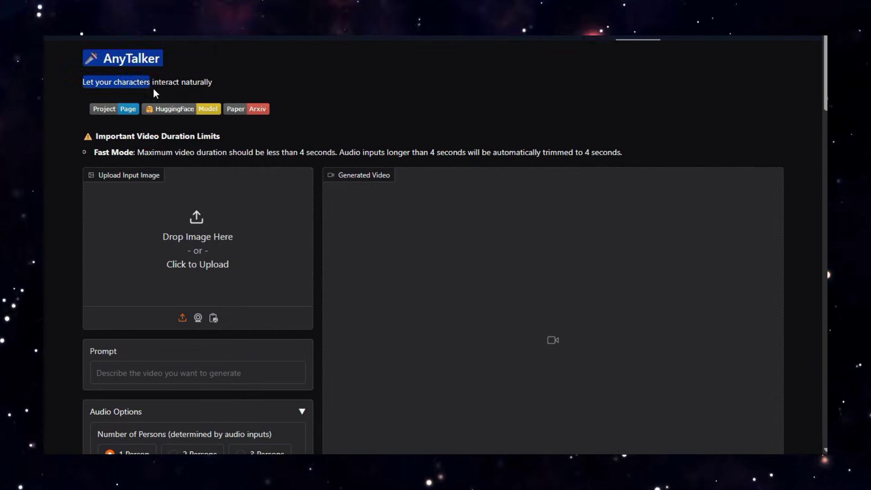
- Read the AnyTalker tagline and duration-limit note, then focus the Prompt field
drag(62, 75, 217, 88)
click(220, 85)
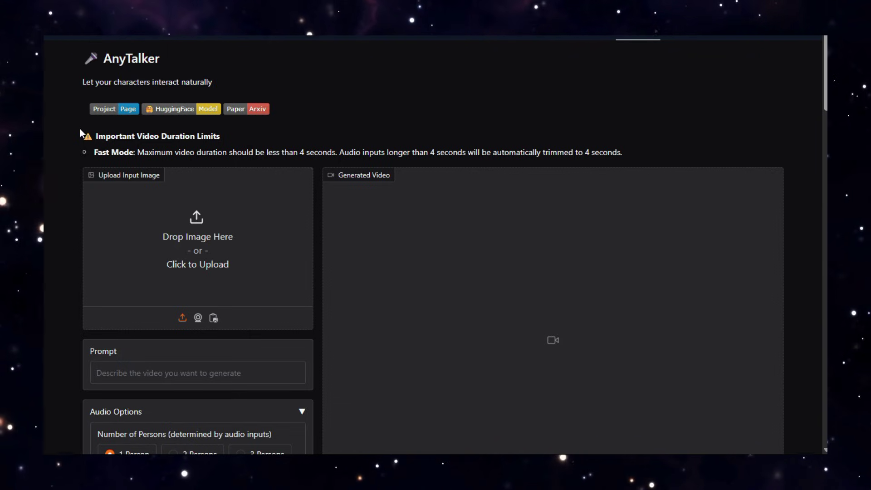
mouse_move(76, 135)
mouse_down()
mouse_move(358, 152)
mouse_move(673, 138)
mouse_up()
click(673, 139)
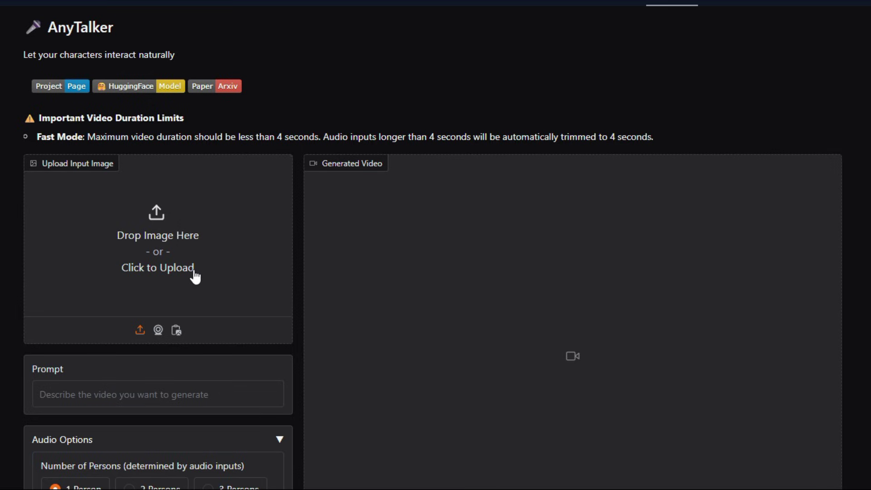
scroll(201, 303, down, 3)
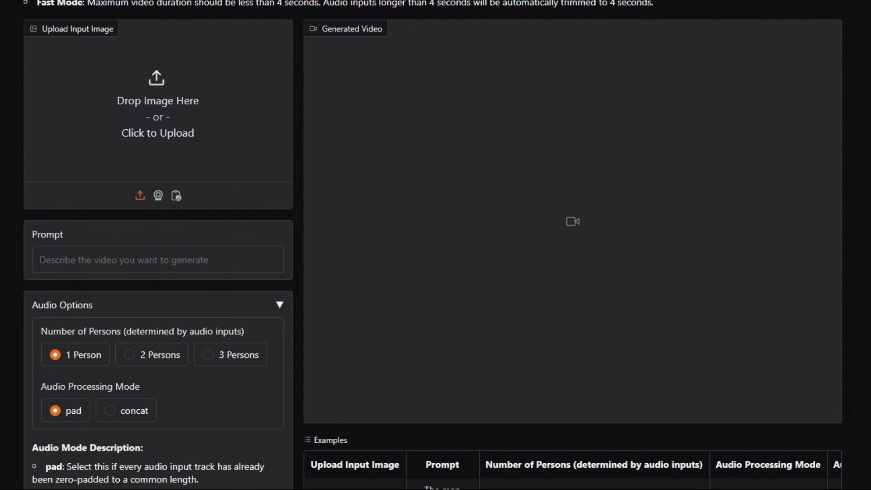
click(75, 261)
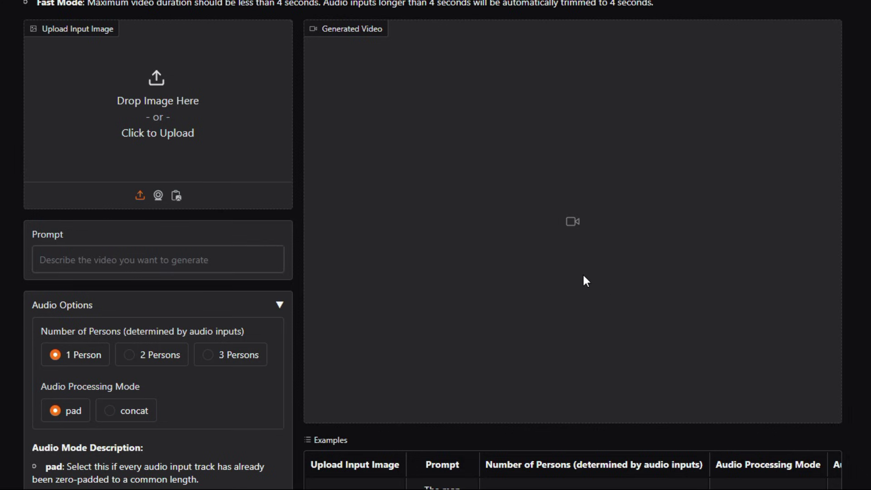
scroll(585, 280, down, 3)
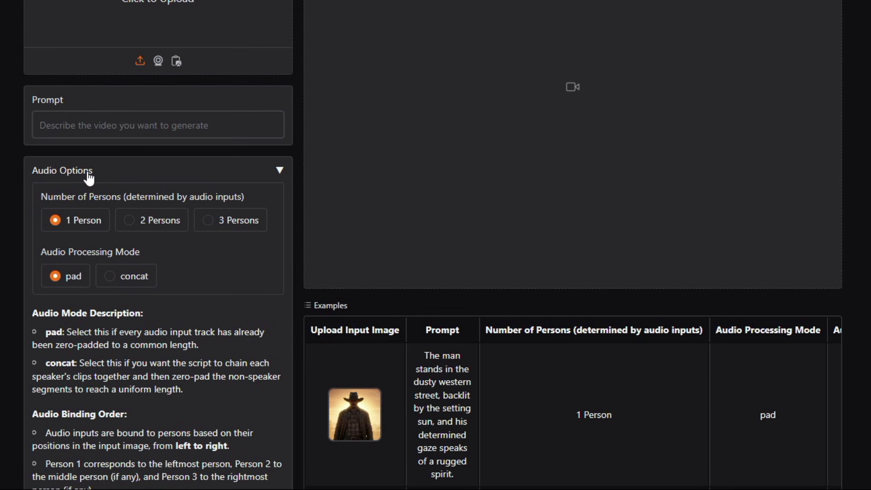
click(277, 171)
click(275, 173)
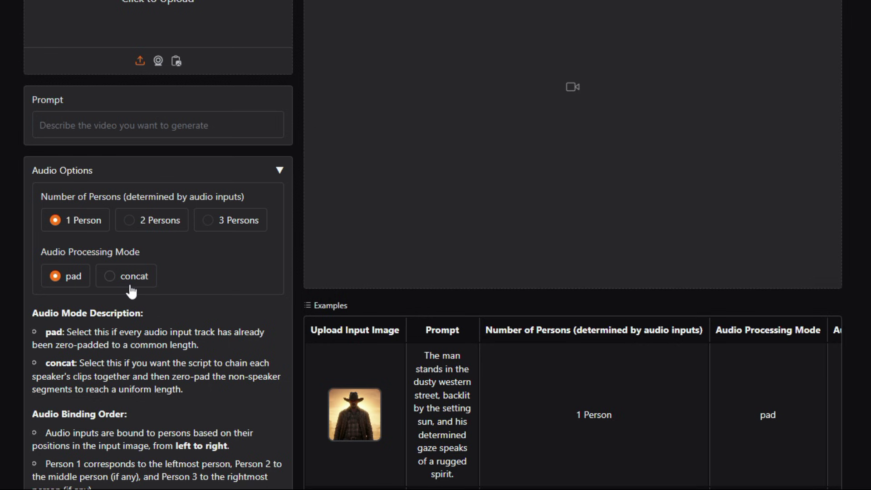
scroll(131, 291, down, 3)
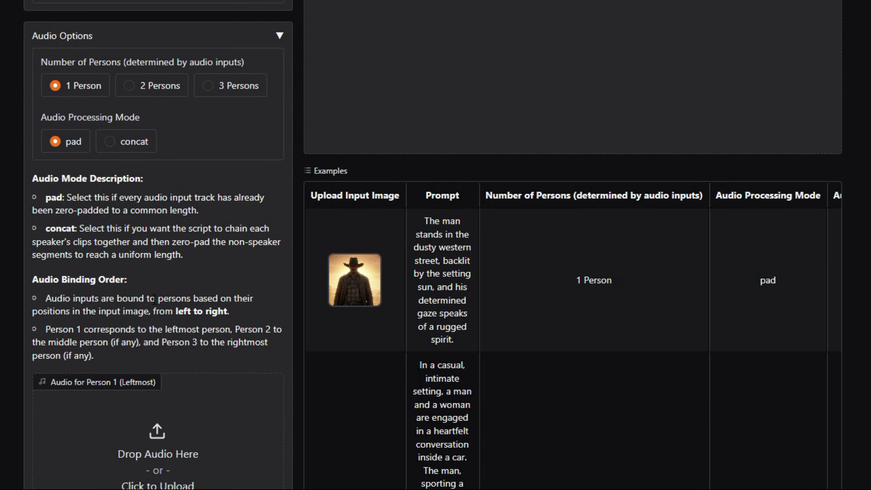
scroll(209, 317, down, 3)
scroll(161, 348, down, 5)
scroll(186, 349, down, 5)
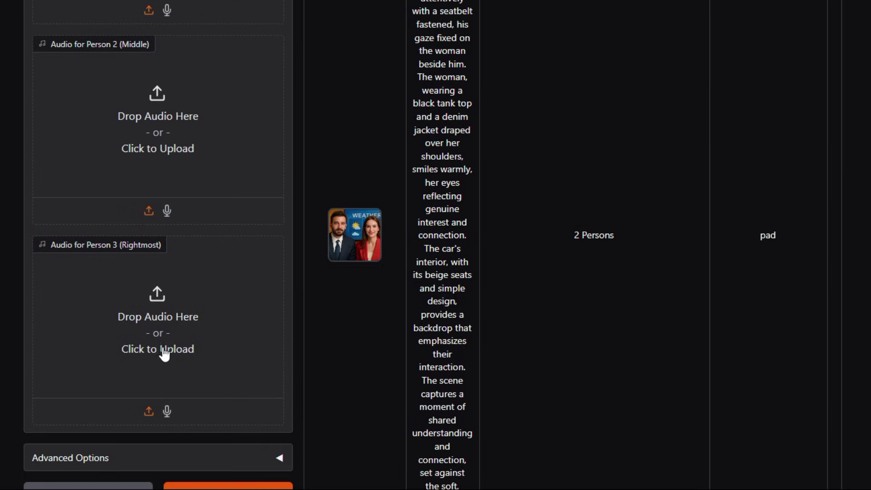
scroll(186, 356, down, 3)
click(203, 324)
scroll(204, 327, down, 3)
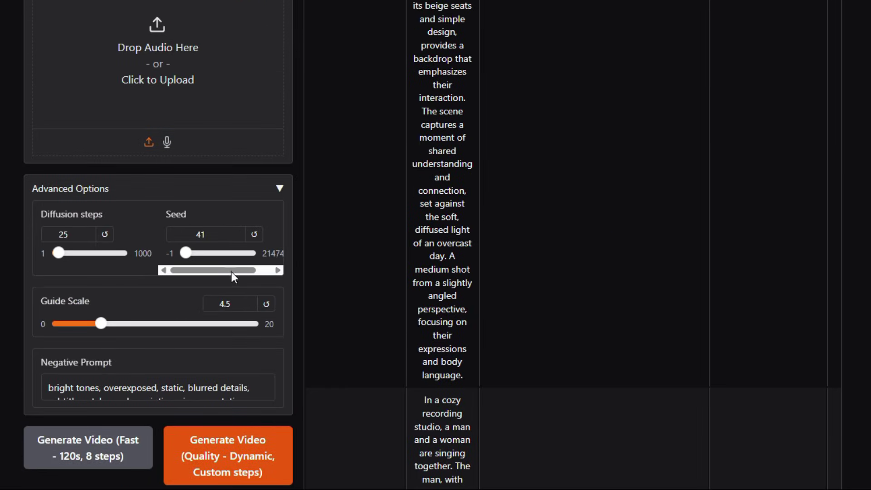
click(278, 190)
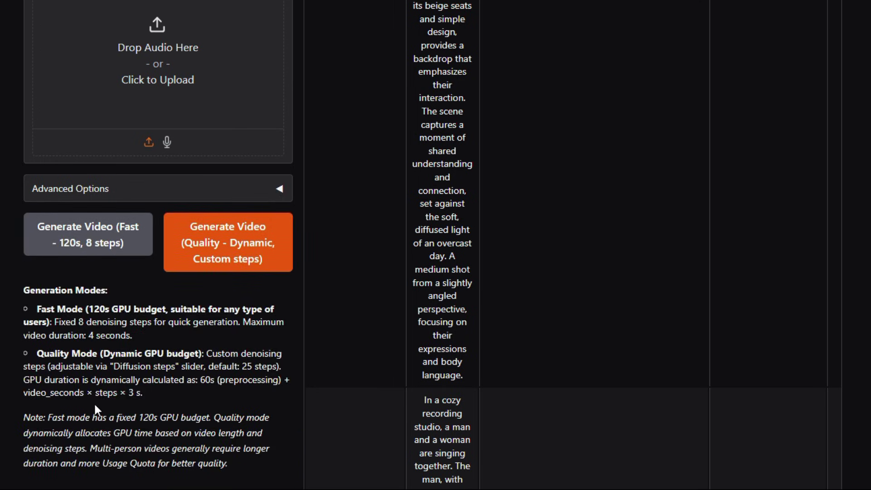
scroll(272, 434, up, 5)
scroll(271, 431, up, 6)
scroll(272, 428, up, 6)
scroll(335, 363, up, 2)
double_click(328, 236)
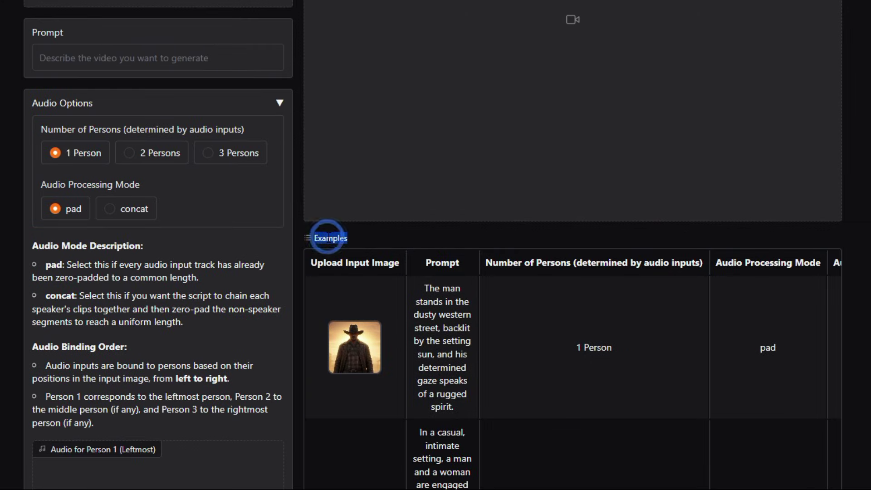
- Load the cowboy-in-western-street example into the AnyTalker inputs
click(359, 237)
scroll(372, 261, down, 5)
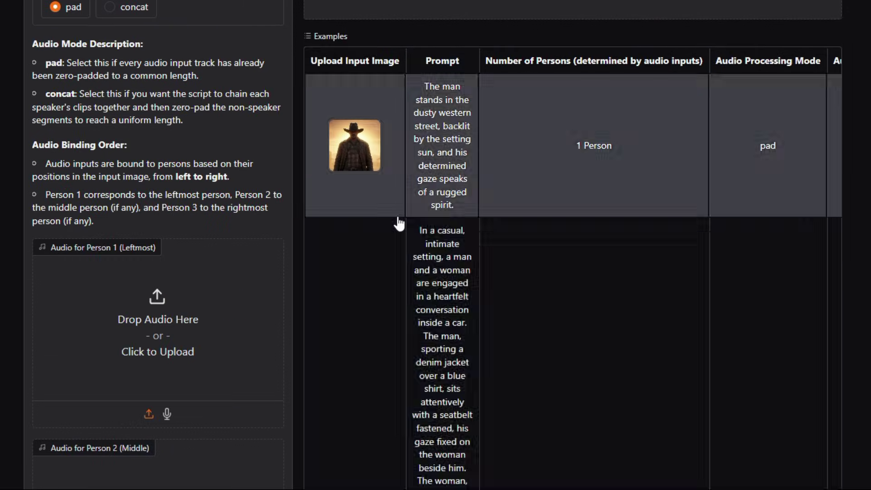
scroll(422, 391, down, 5)
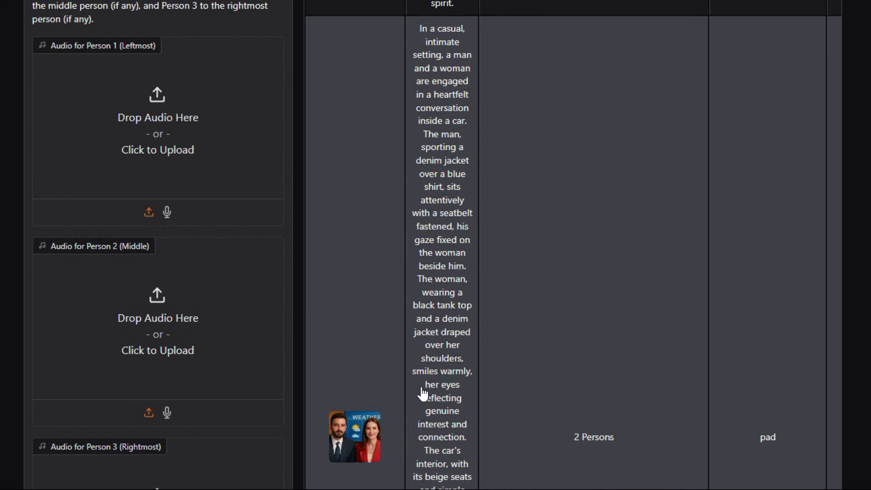
scroll(406, 429, down, 7)
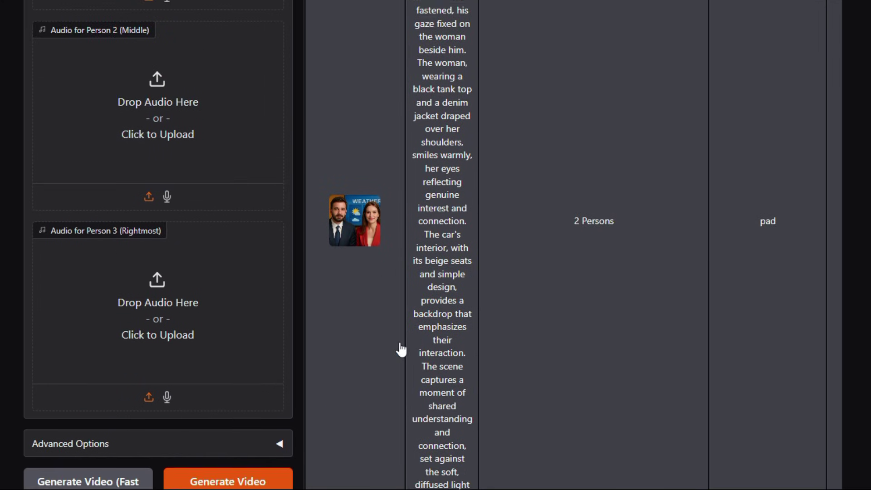
scroll(397, 365, down, 5)
scroll(397, 366, down, 7)
scroll(397, 366, down, 7)
scroll(376, 341, up, 5)
scroll(376, 341, up, 6)
scroll(376, 342, up, 5)
scroll(376, 341, up, 8)
scroll(376, 342, up, 6)
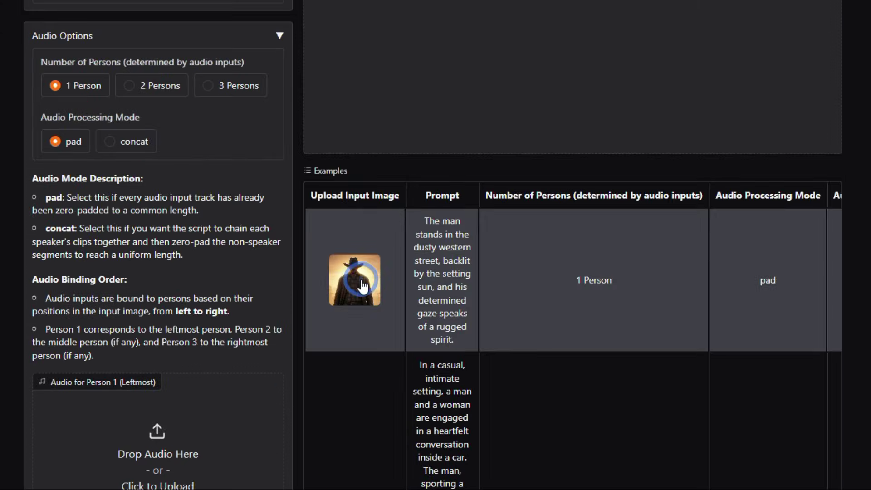
click(354, 280)
- Generate the cowboy talking video with Generate Video (Fast - 120s, 8 steps)
scroll(248, 317, up, 3)
scroll(247, 319, up, 4)
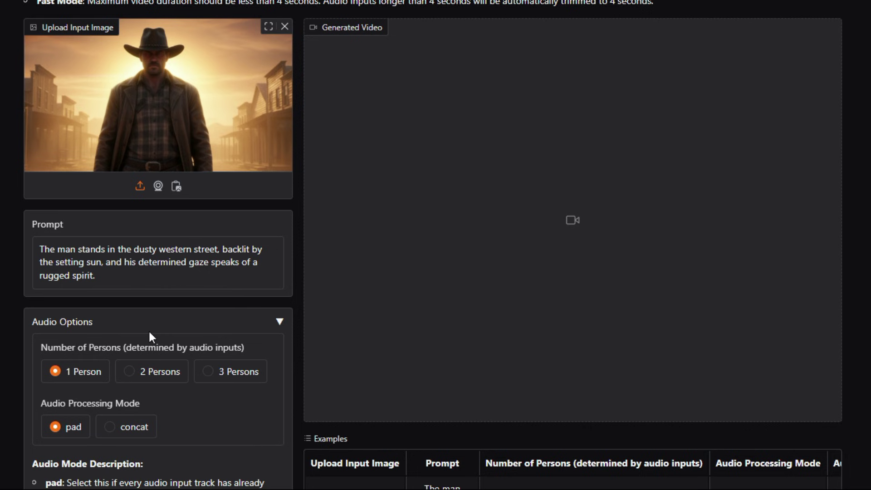
scroll(148, 335, down, 4)
scroll(149, 337, down, 5)
scroll(149, 337, down, 6)
scroll(149, 338, down, 5)
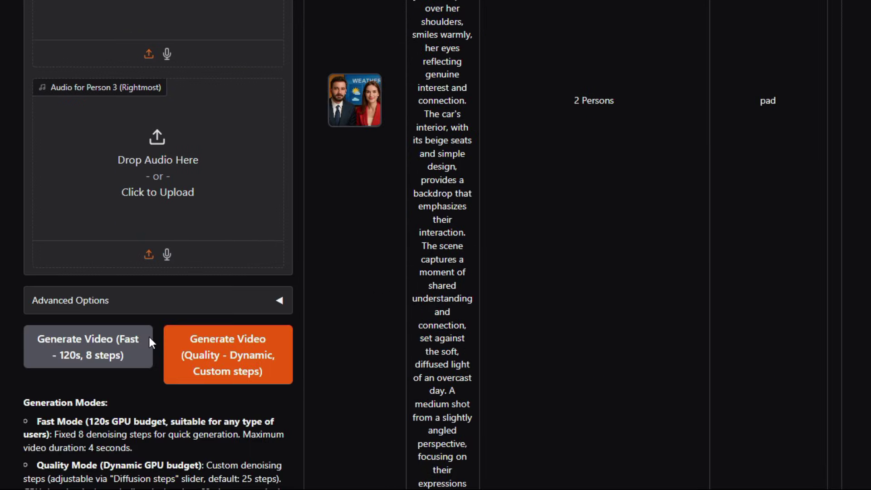
click(212, 358)
scroll(140, 257, down, 10)
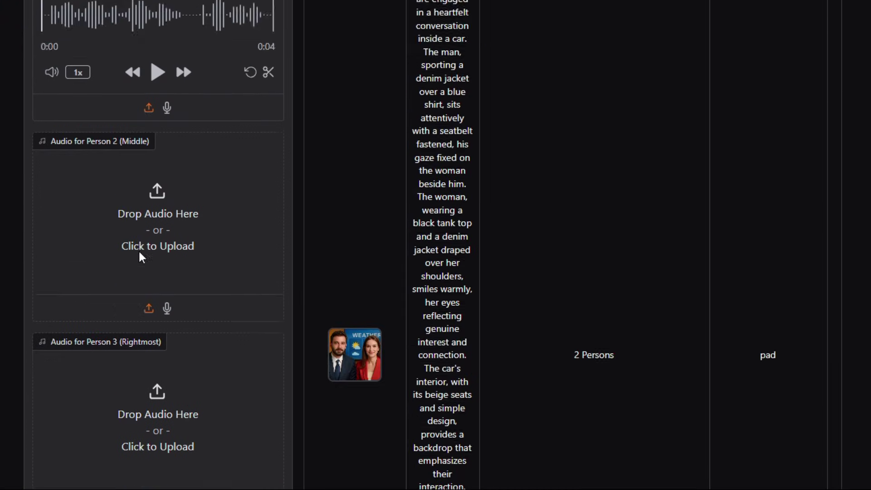
scroll(140, 257, down, 6)
click(114, 283)
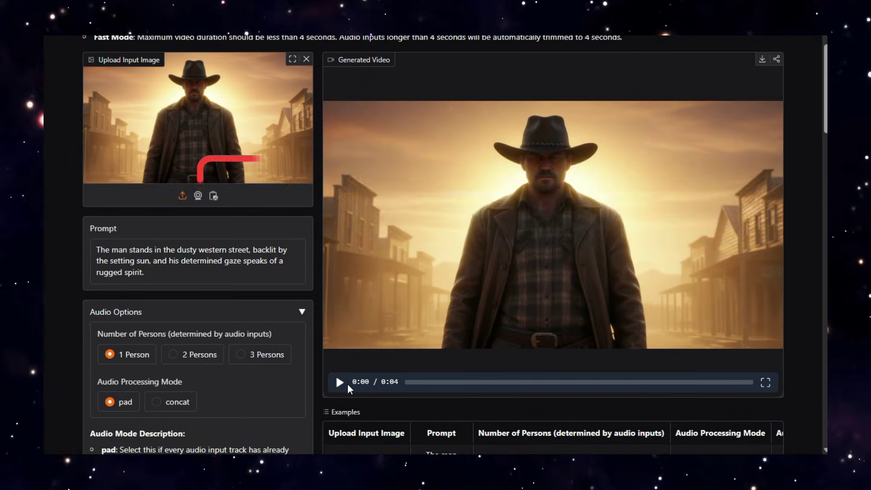
- Play the generated 4-second cowboy talking video
click(340, 383)
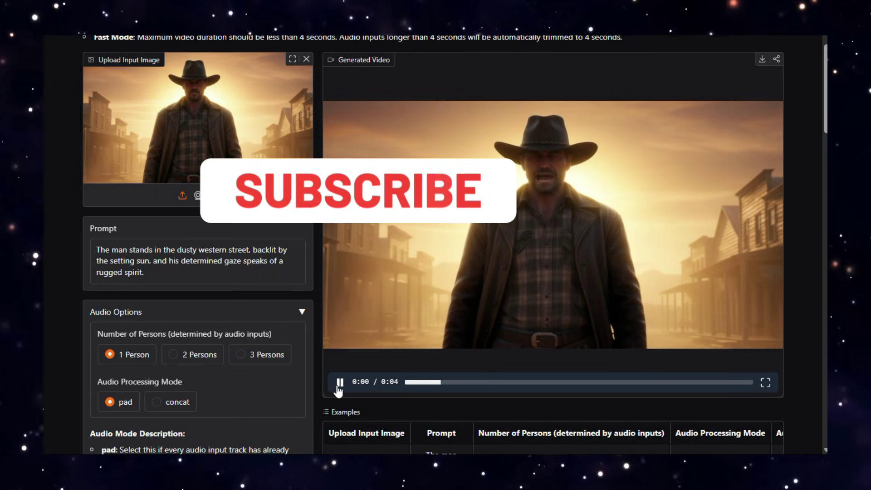